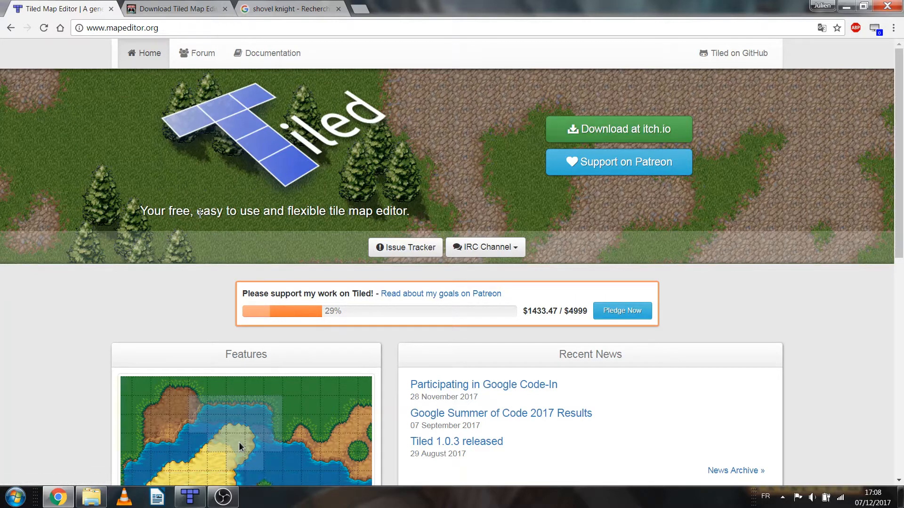
Examine the Tiled homepage's tagline and web address, and view the Shovel Knight search results as a game example
left_click_drag(332, 211, 420, 222)
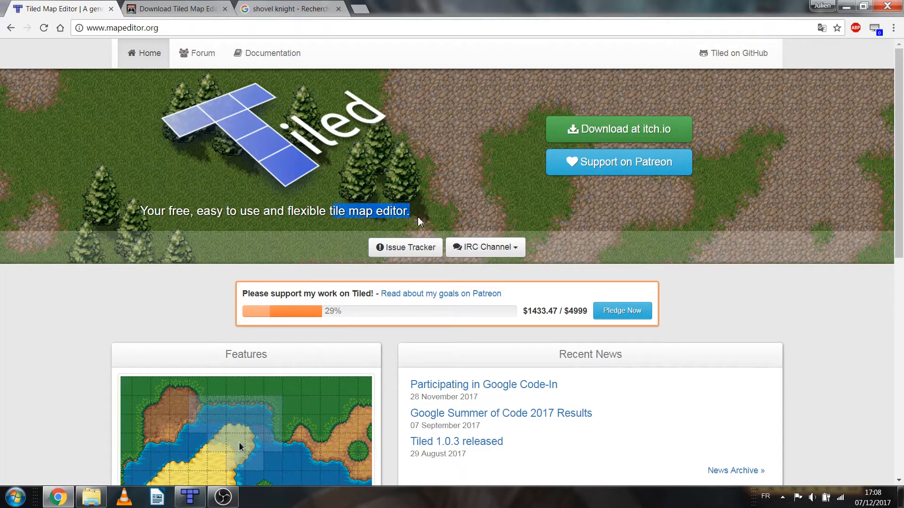
left_click(207, 274)
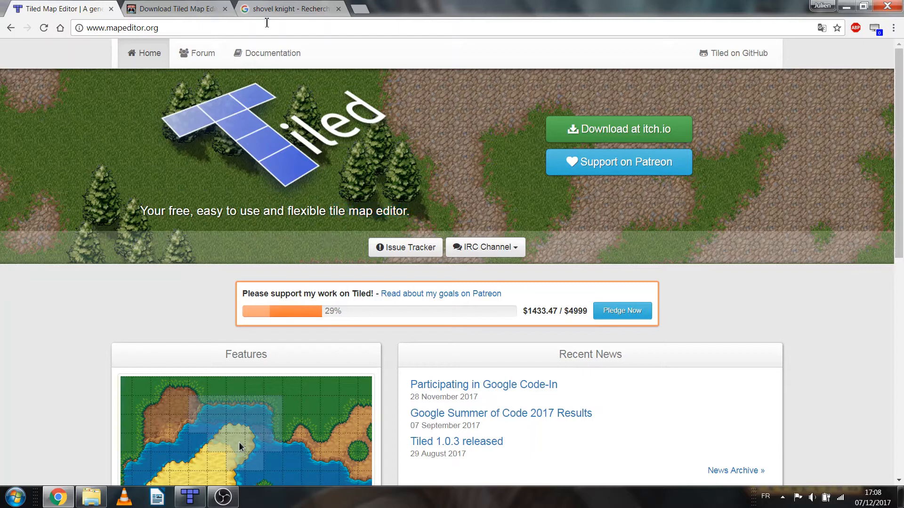
left_click(271, 9)
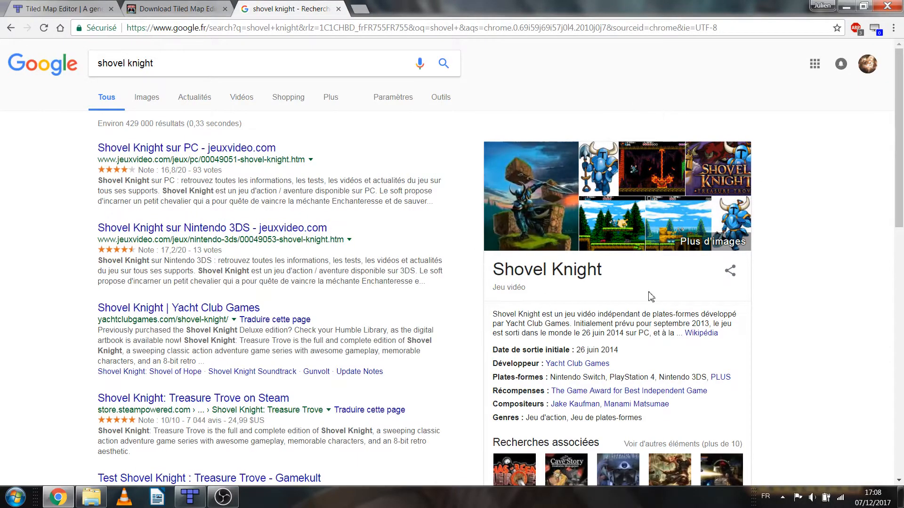
left_click(61, 8)
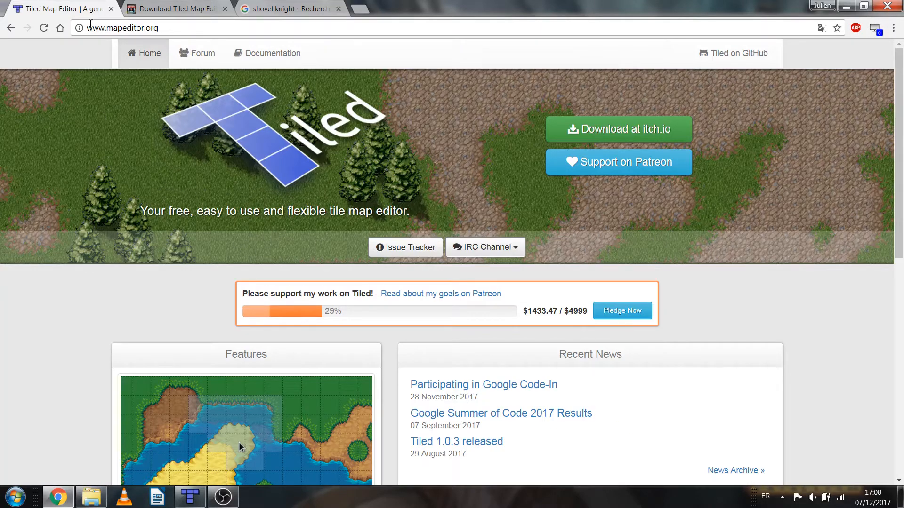
left_click(166, 30)
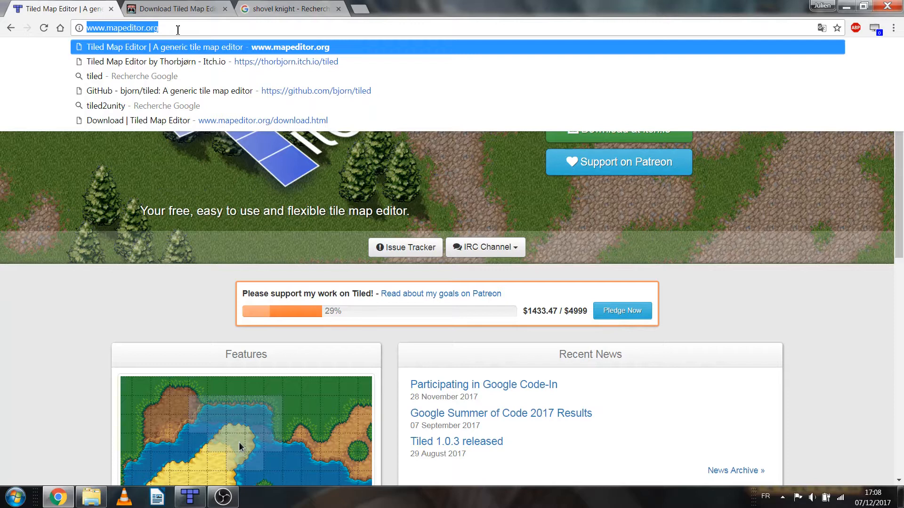
left_click(154, 286)
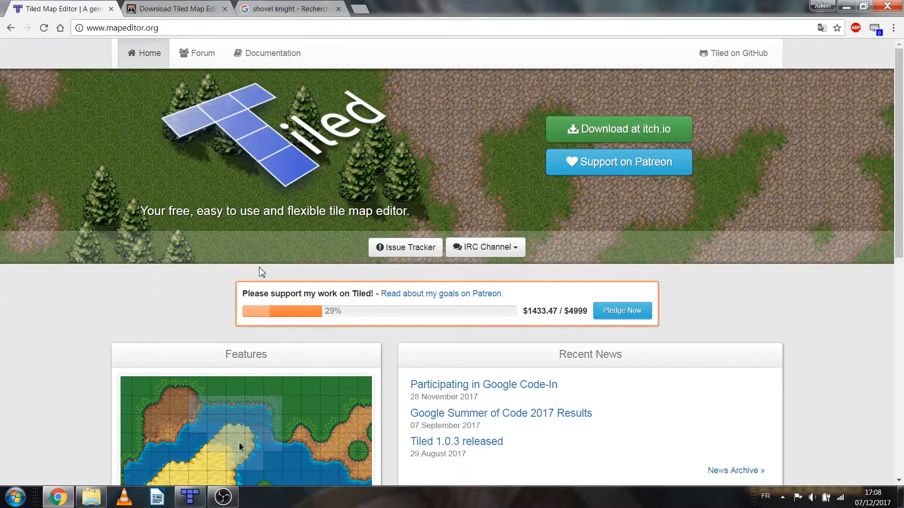
Read through the Features section of the Tiled homepage, covering editing tools, object placement and supported map orientations
scroll(246, 257, "down", 5)
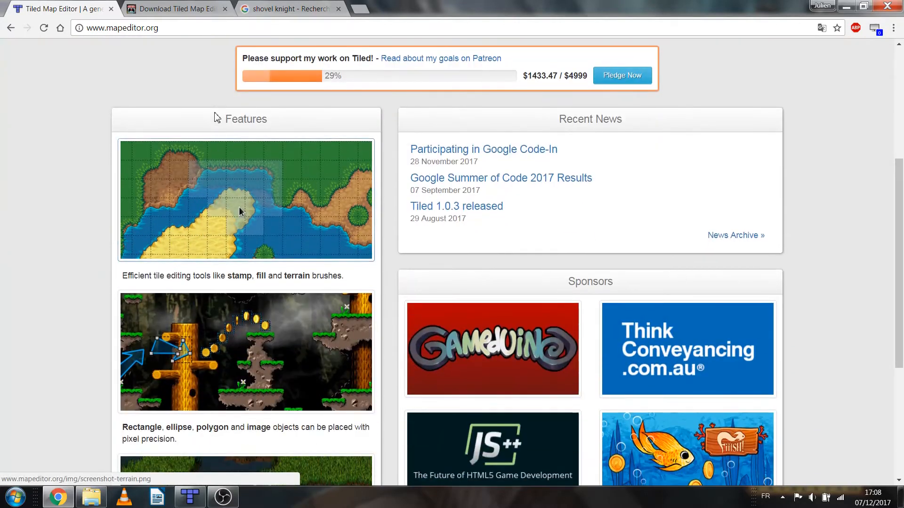
left_click_drag(126, 275, 373, 273)
triple_click(121, 430)
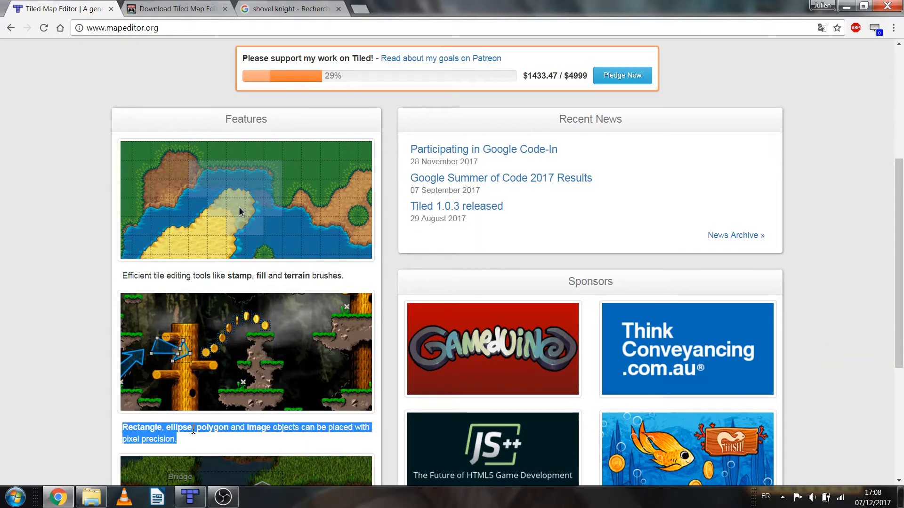
scroll(134, 472, "down", 3)
left_click_drag(121, 474, 329, 474)
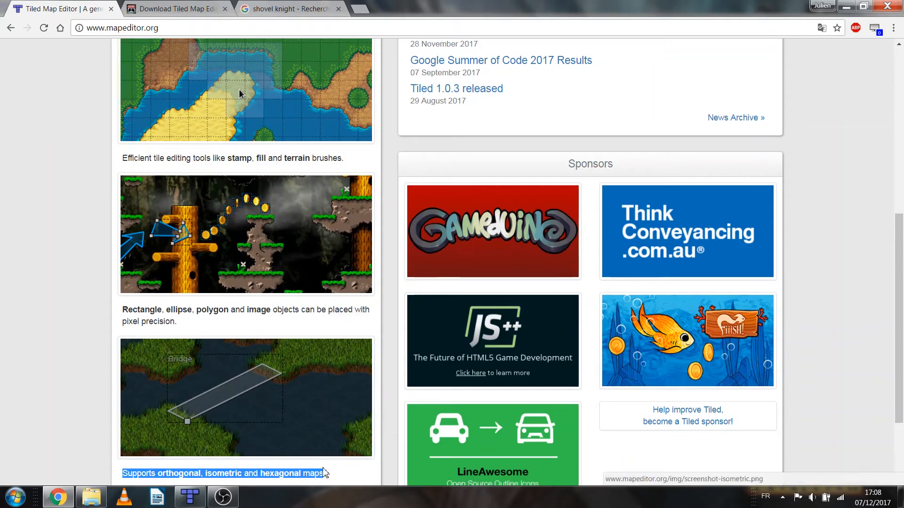
left_click(121, 364)
scroll(120, 364, "up", 7)
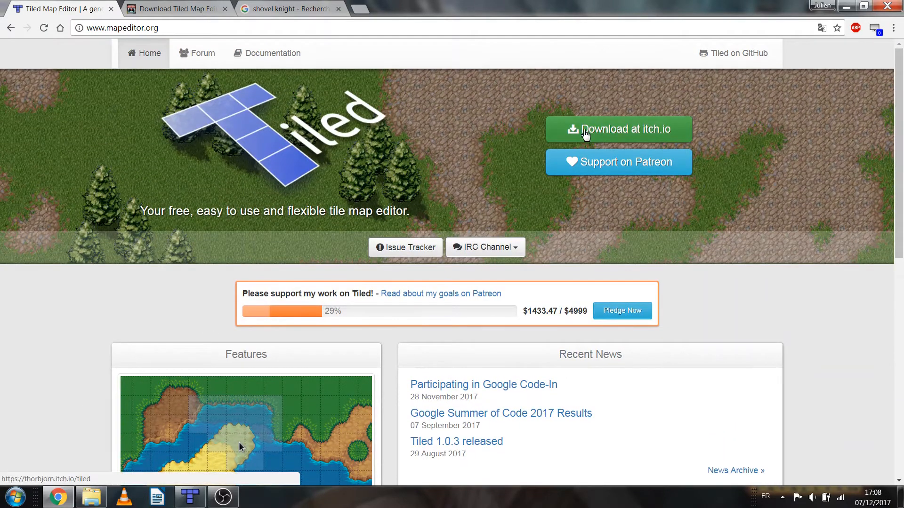
Open the itch.io page for Tiled in a new tab and bring up its download dialog
right_click(588, 126)
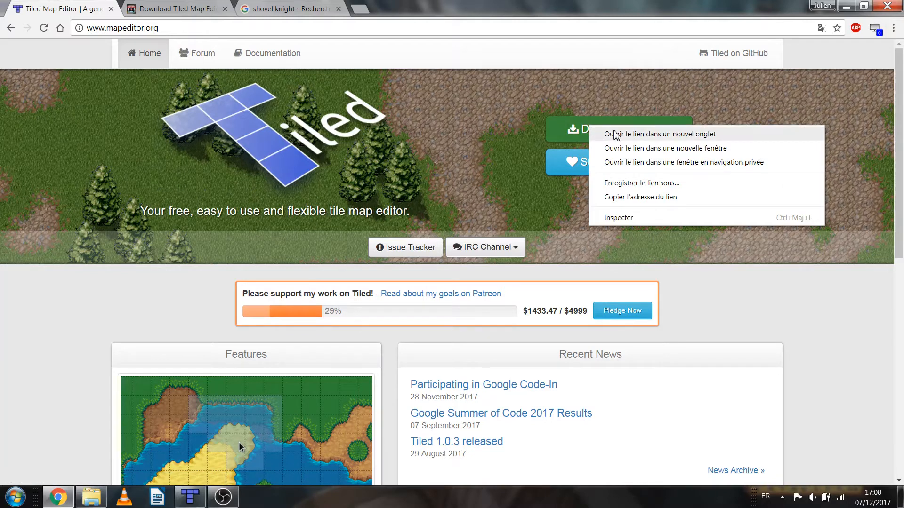
left_click(626, 133)
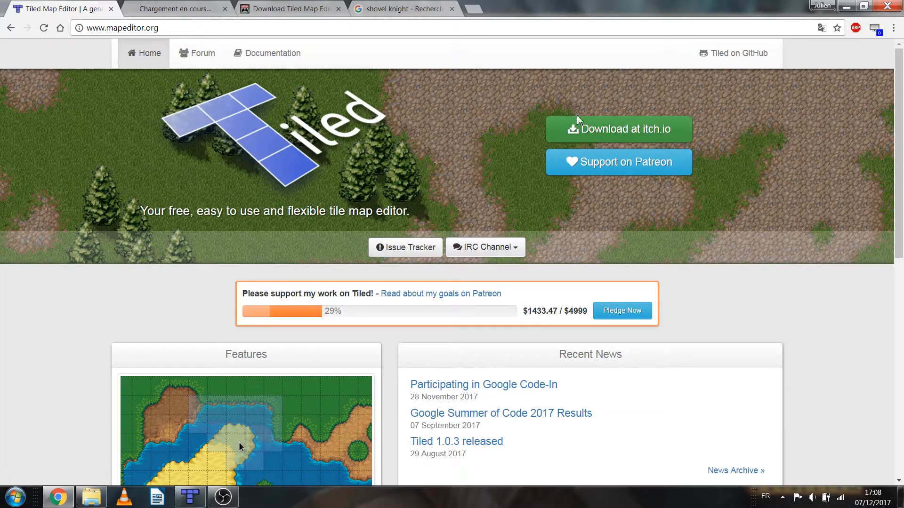
left_click(166, 9)
scroll(221, 212, "down", 10)
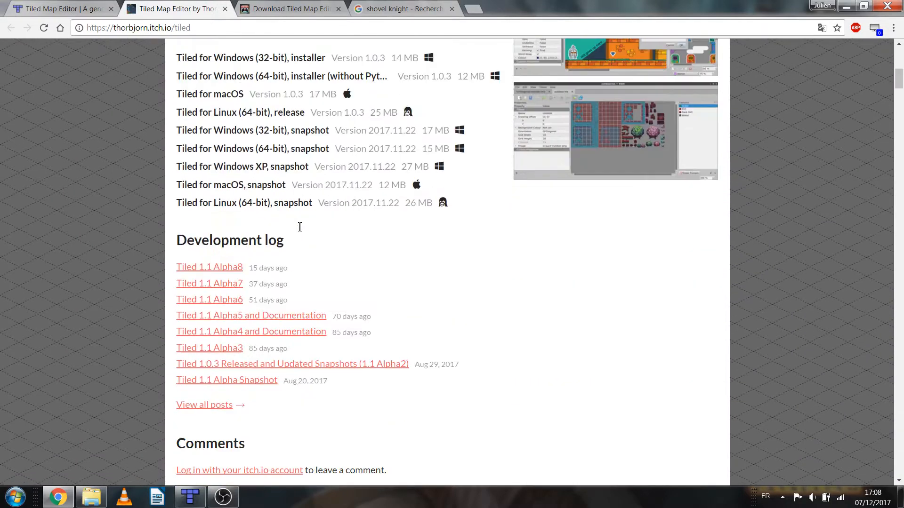
scroll(222, 212, "up", 4)
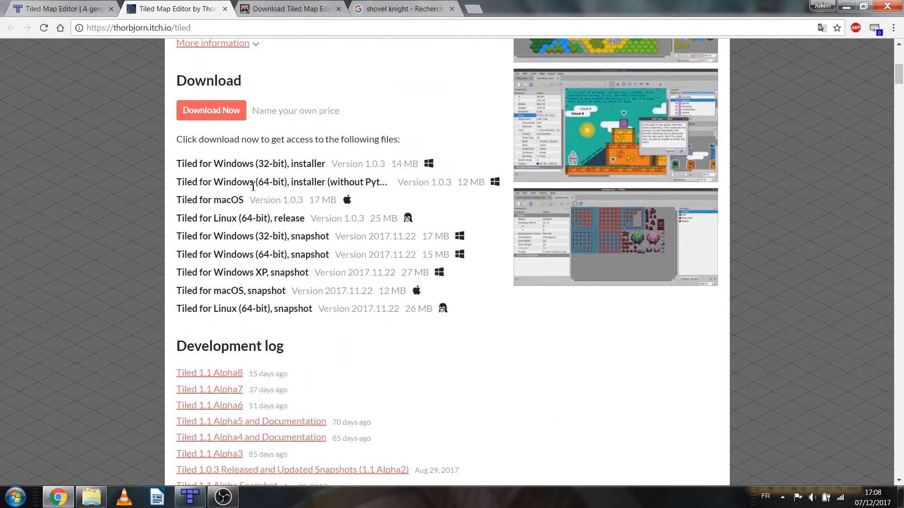
left_click(219, 113)
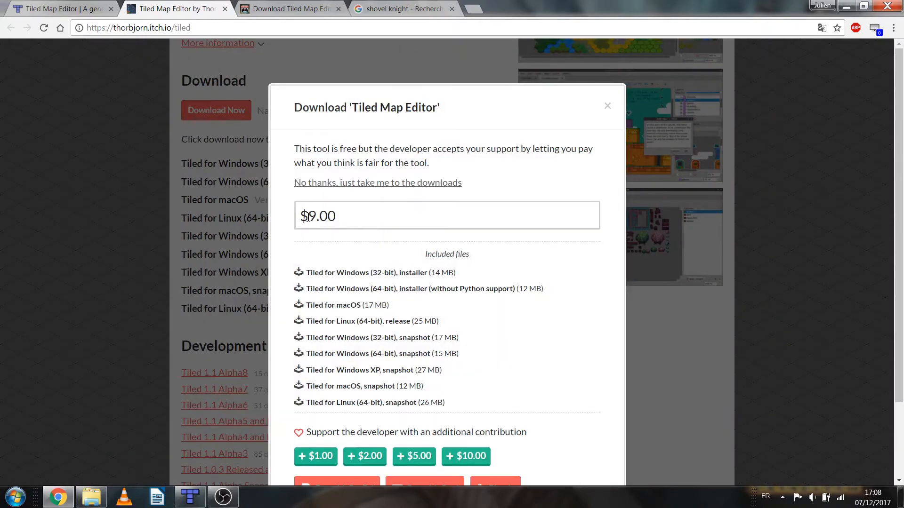
Examine the download dialog's suggested price, included files and options for supporting the developer
scroll(383, 245, "down", 2)
scroll(383, 244, "up", 1)
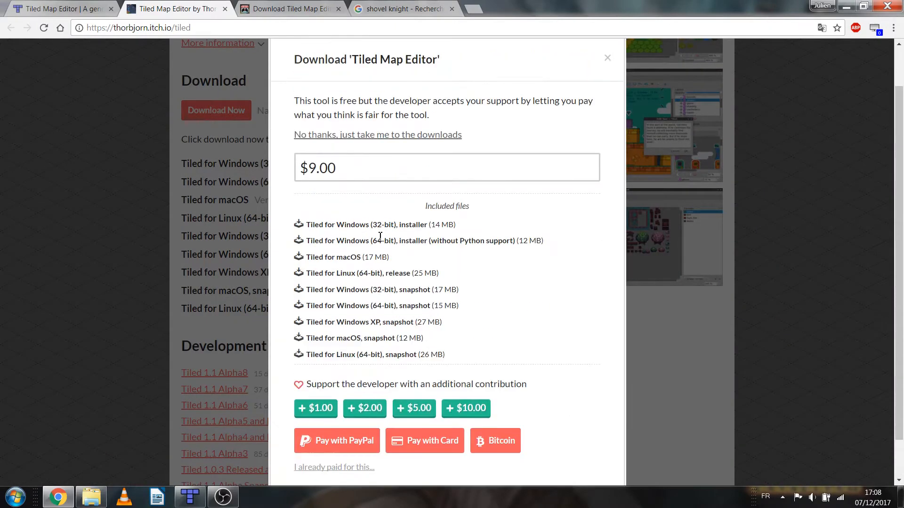
left_click_drag(308, 398, 544, 400)
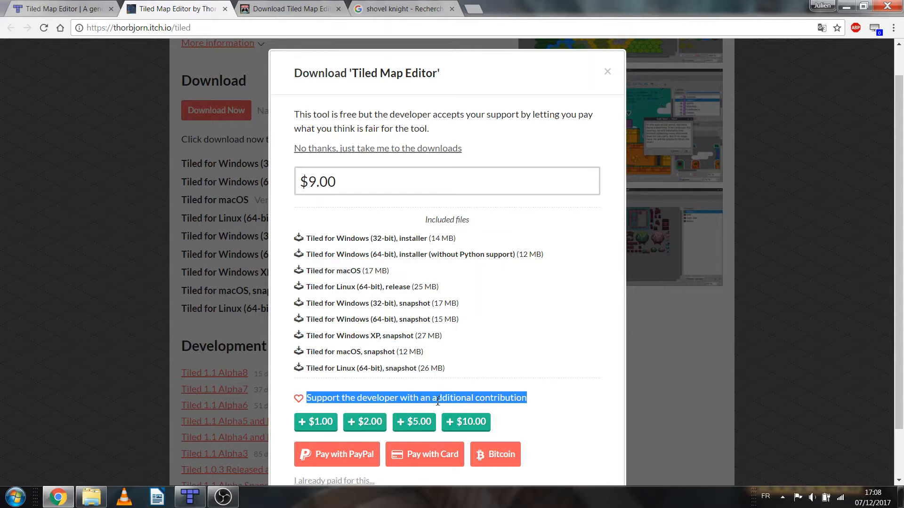
left_click(323, 188)
left_click_drag(324, 192, 302, 183)
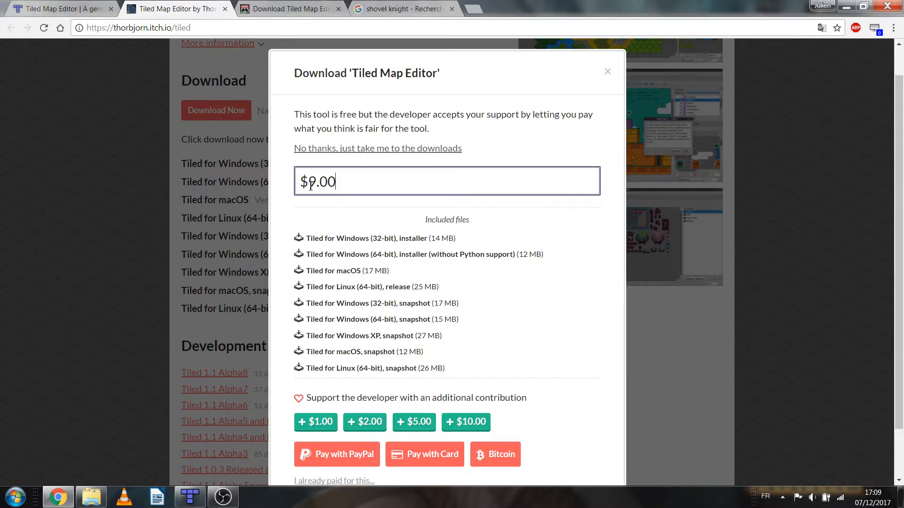
left_click_drag(306, 398, 532, 399)
left_click(414, 217)
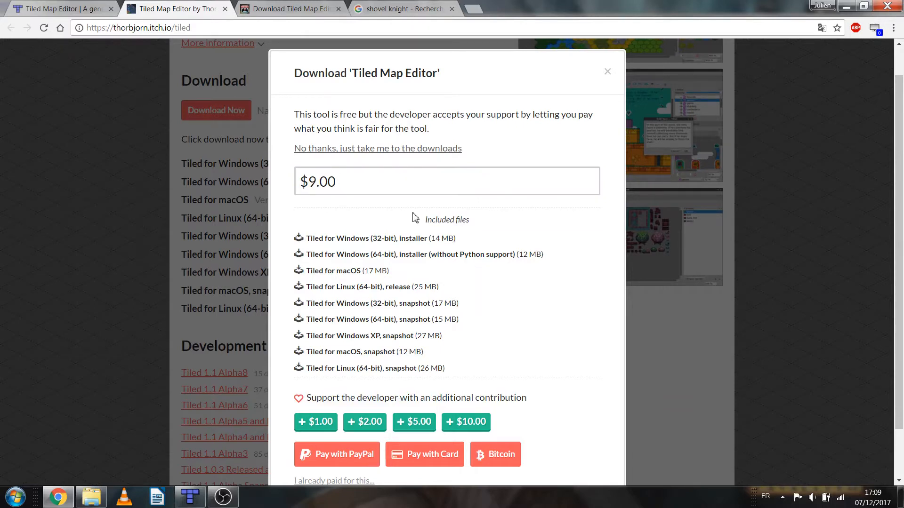
scroll(365, 234, "up", 1)
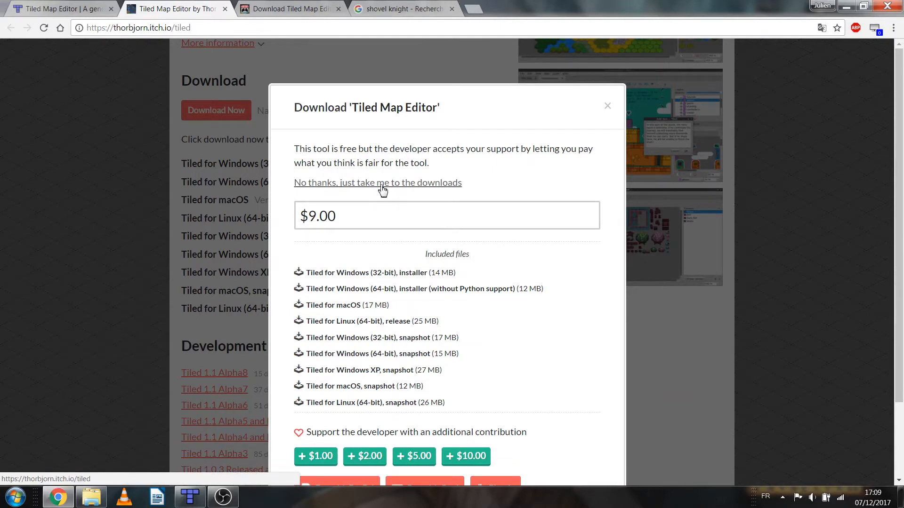
Switch to the Tiled downloads page and compare the release and snapshot builds for each operating system
left_click(272, 9)
scroll(226, 141, "down", 1)
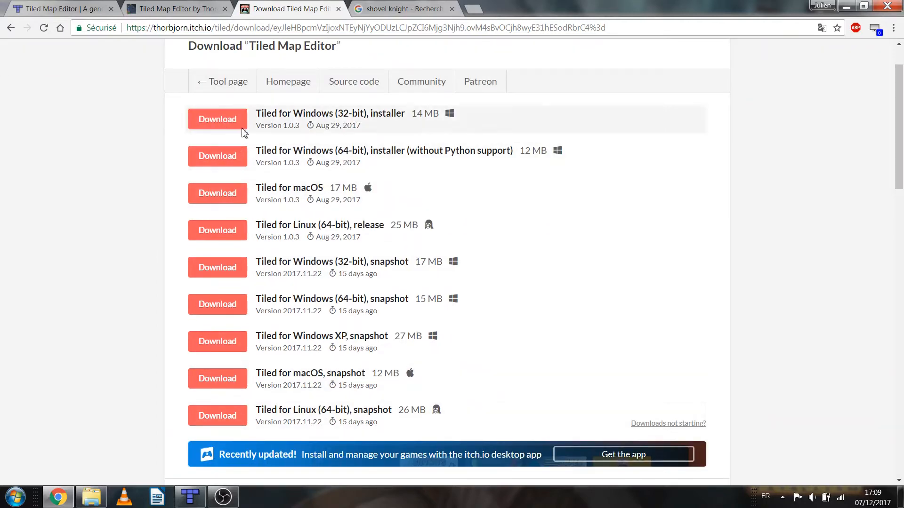
left_click_drag(293, 336, 333, 335)
left_click_drag(293, 373, 330, 373)
left_click_drag(288, 409, 316, 408)
left_click(315, 411)
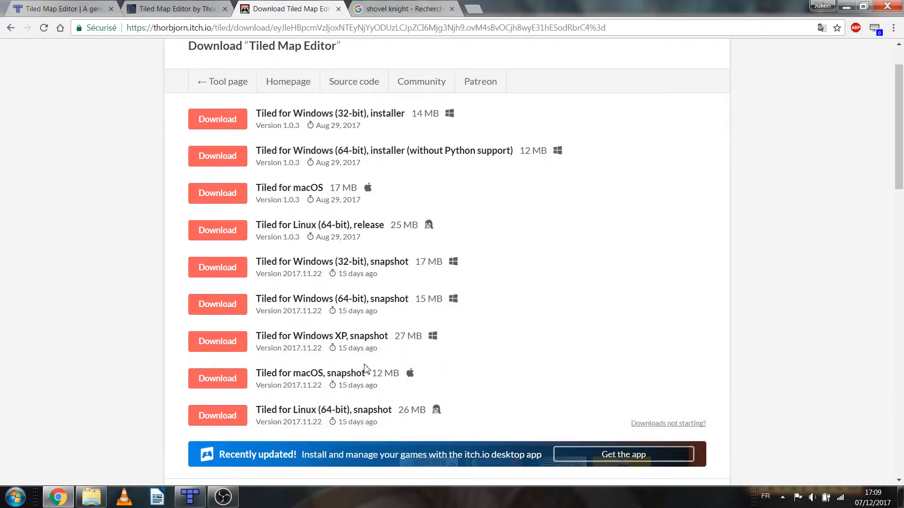
left_click_drag(354, 225, 384, 230)
left_click(372, 262)
double_click(372, 262)
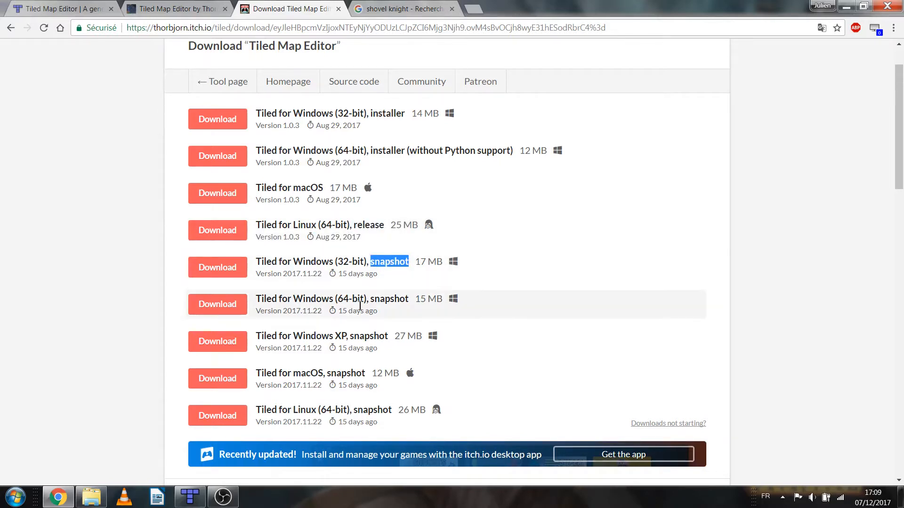
Download the Tiled for Windows (64-bit) snapshot build
left_click(538, 261)
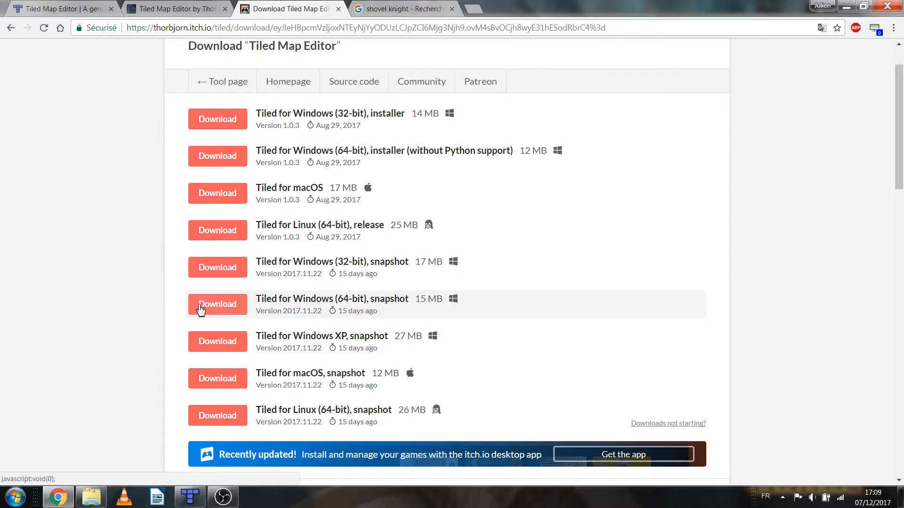
left_click(216, 307)
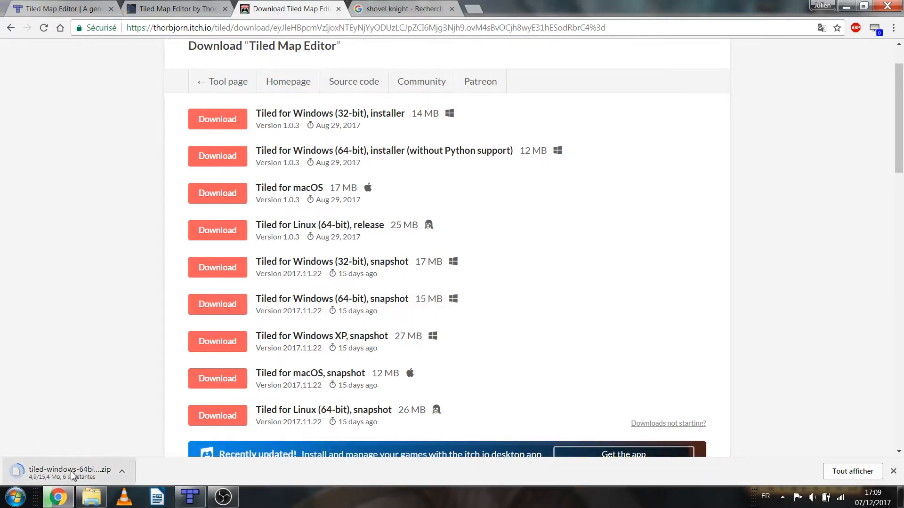
Open Tiled's GitHub repository from the homepage in a new tab and inspect its clone and download options
left_click(86, 9)
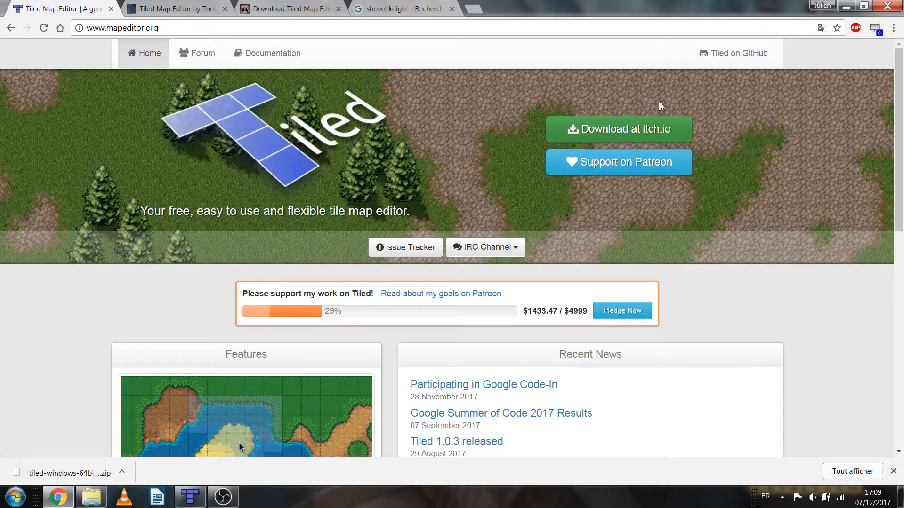
right_click(730, 54)
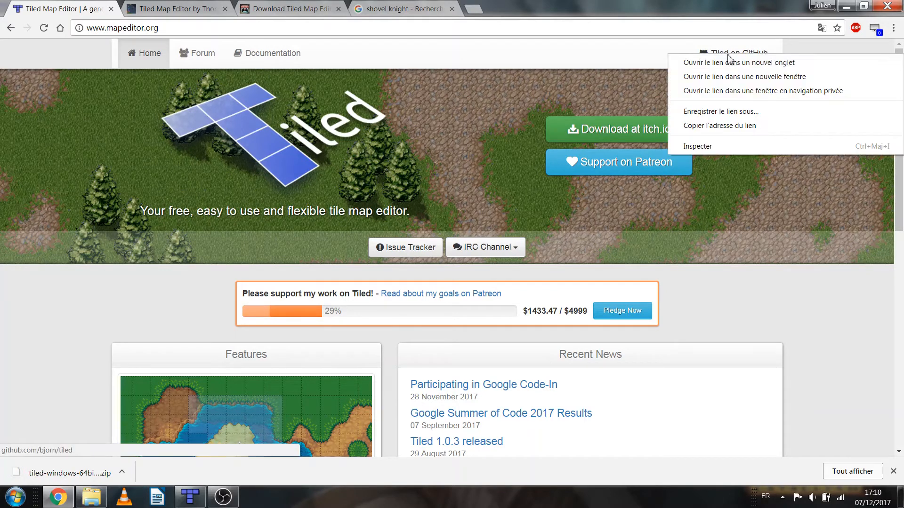
left_click(718, 63)
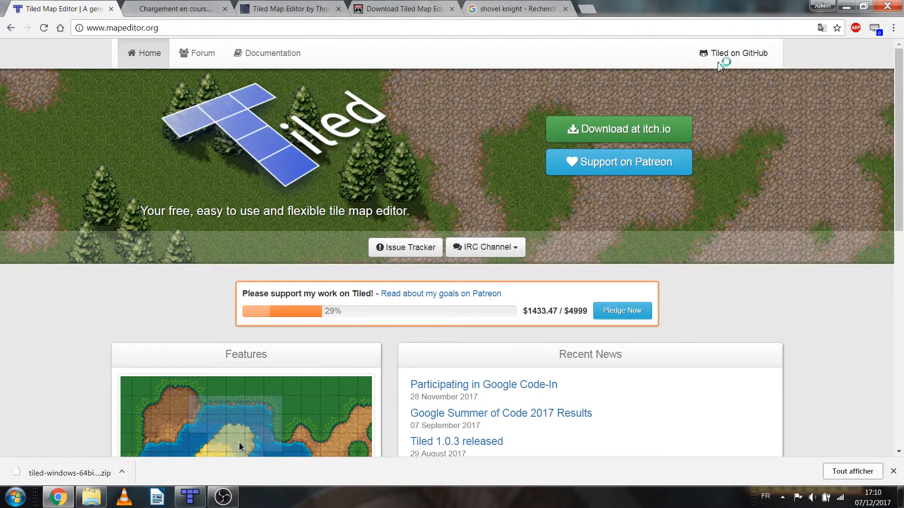
left_click(191, 11)
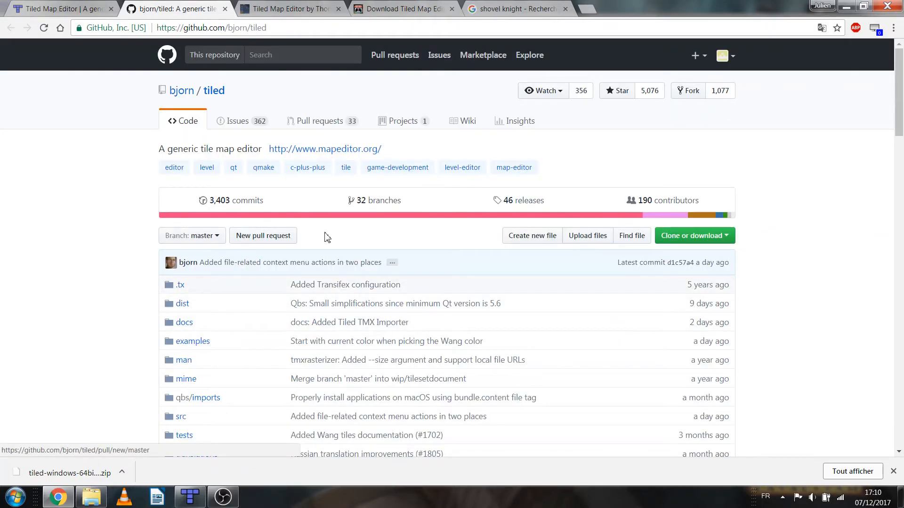
scroll(718, 123, "down", 3)
left_click(720, 124)
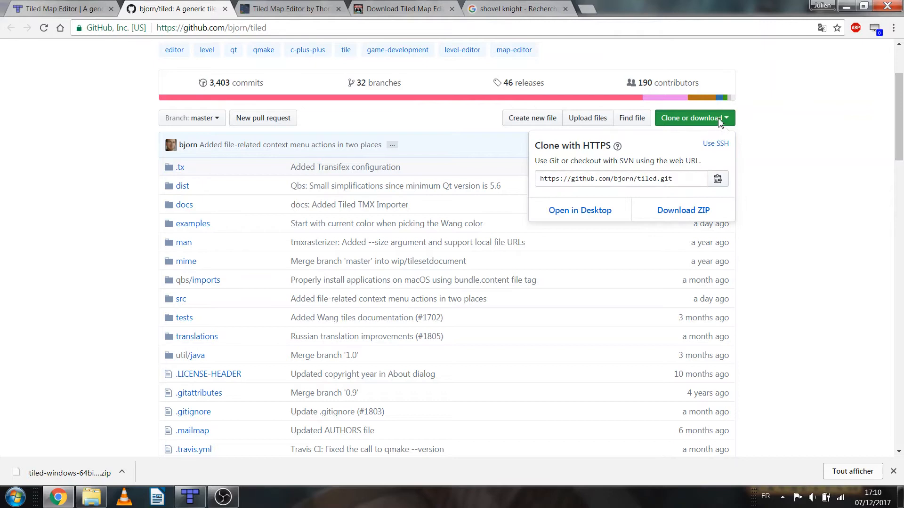
left_click(754, 185)
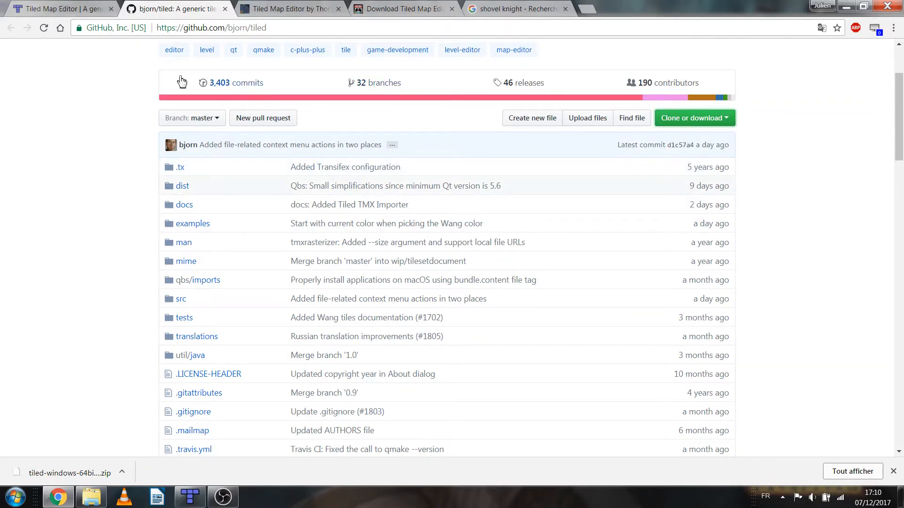
Open the Tiled documentation from the homepage in a new tab and view its user manual contents
left_click(79, 8)
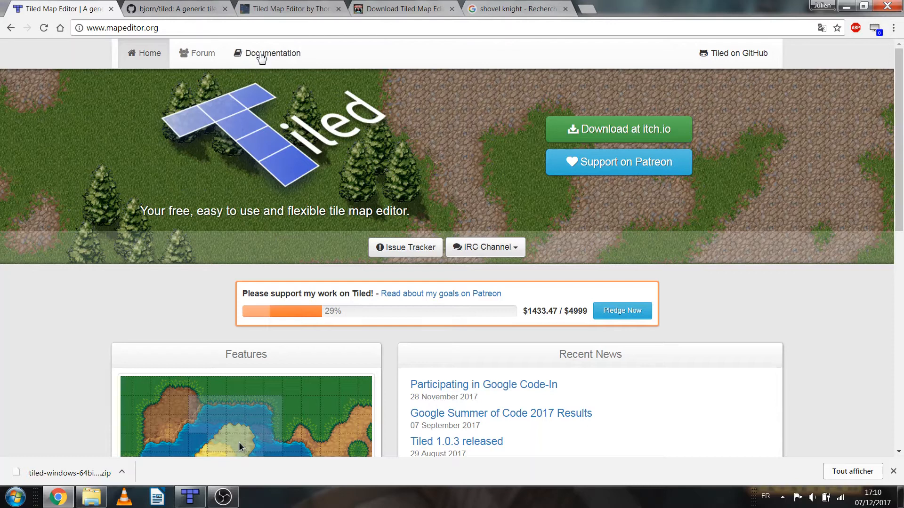
right_click(263, 51)
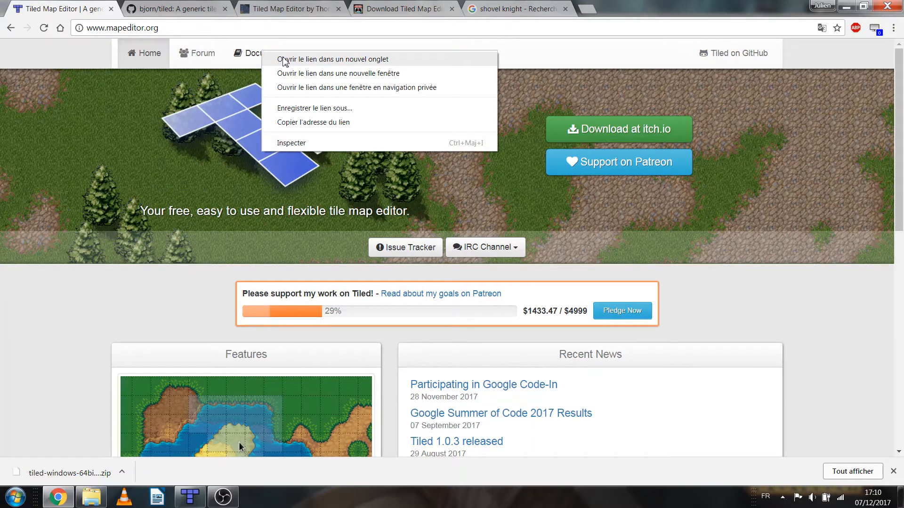
left_click(281, 60)
left_click(287, 10)
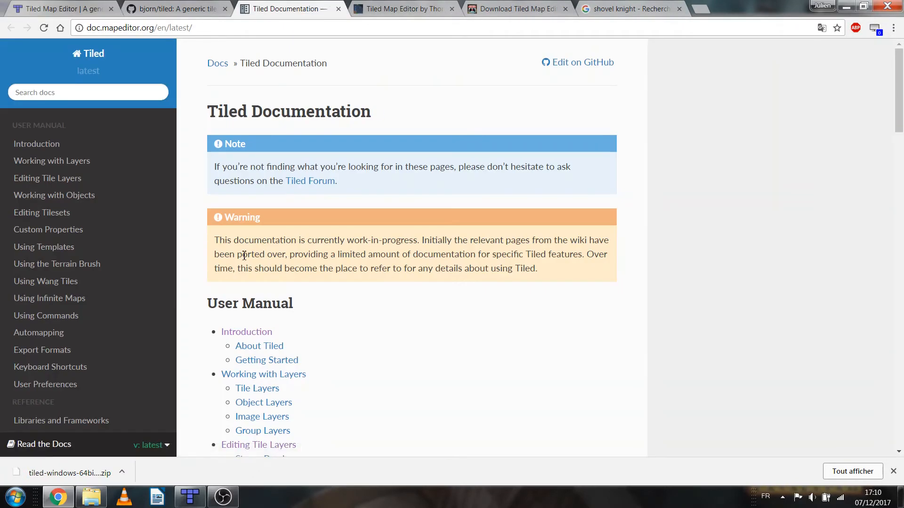
Switch to Windows Explorer and show the Téléchargements folder holding the tiled-windows-64bit-snapshot.zip archive
left_click(62, 499)
left_click(92, 497)
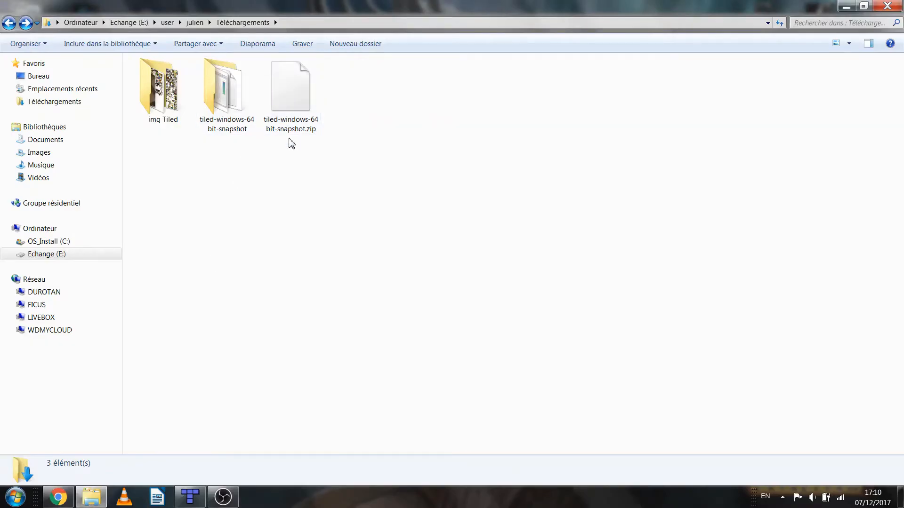
Check the 7-Zip extraction options for tiled-windows-64bit-snapshot.zip without extracting it, and switch to Tiled
right_click(297, 102)
mouse_move(357, 118)
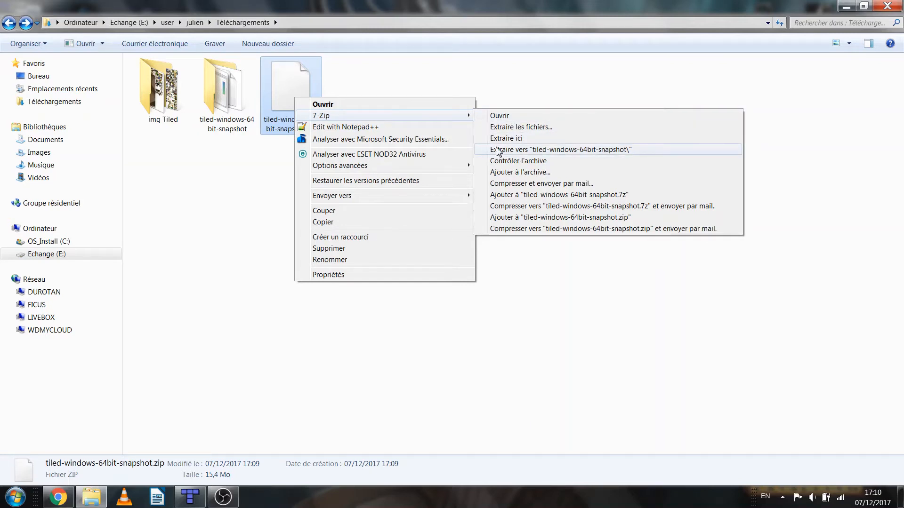
left_click(256, 188)
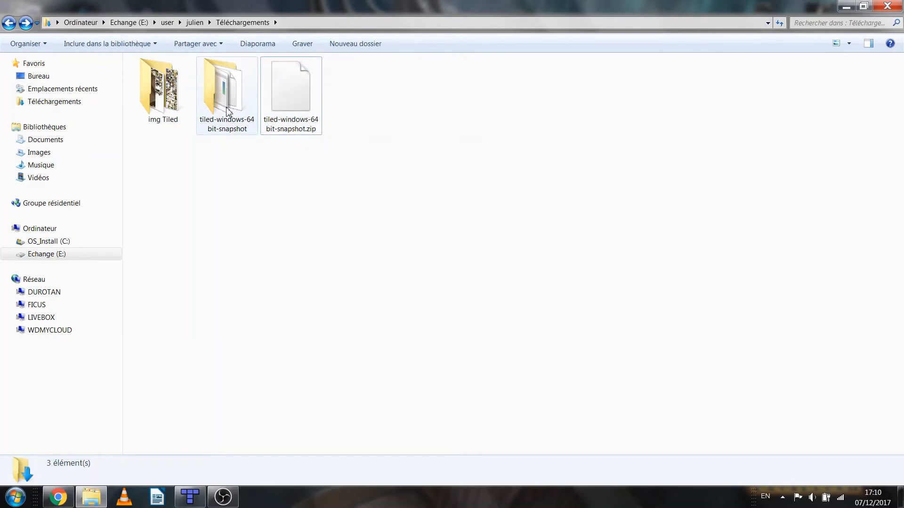
left_click(190, 496)
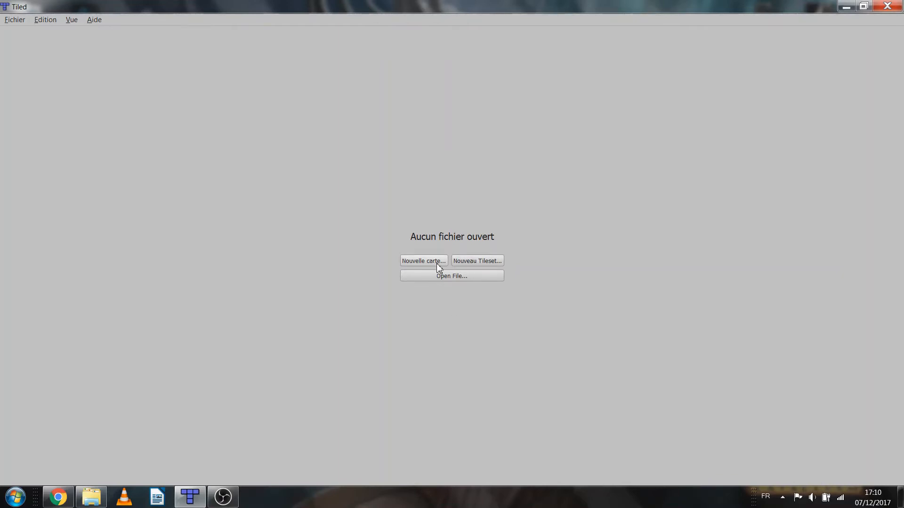
left_click(478, 261)
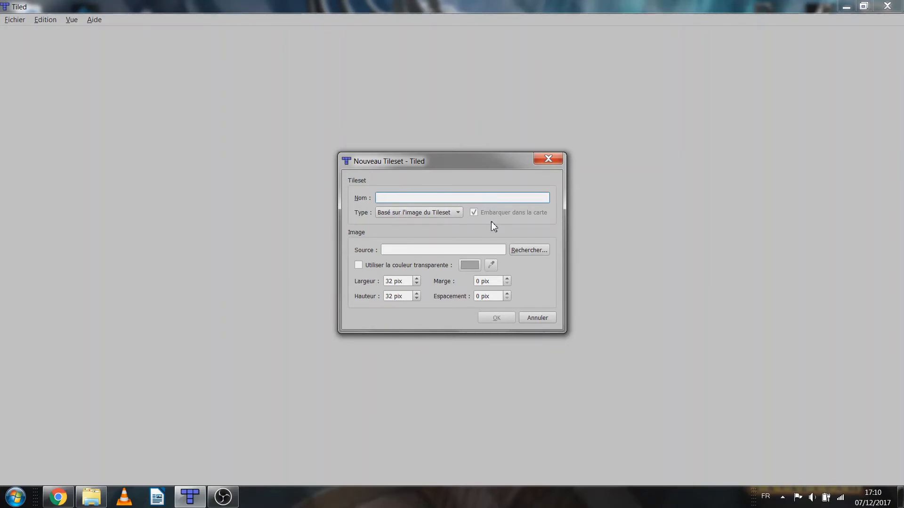
left_click_drag(357, 164, 392, 162)
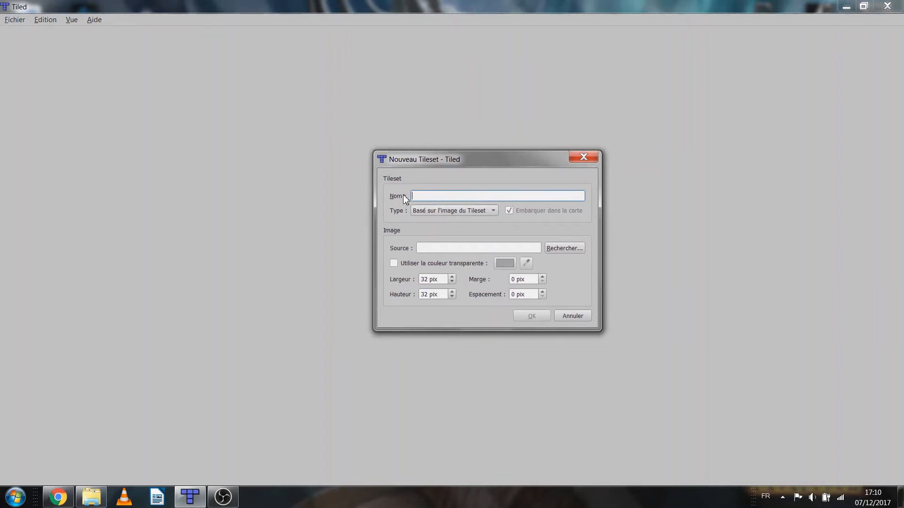
left_click(558, 248)
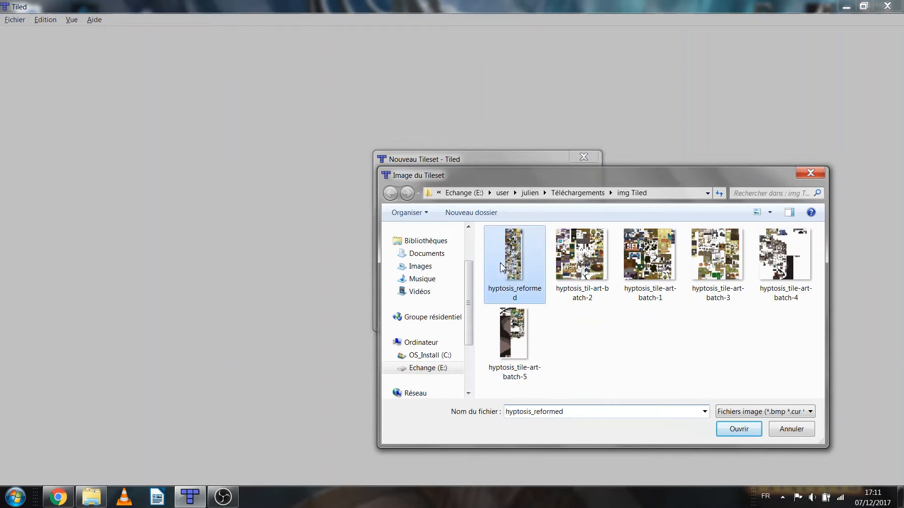
double_click(503, 259)
double_click(472, 196)
left_click_drag(441, 282, 411, 281)
left_click(440, 294)
left_click_drag(529, 279, 511, 291)
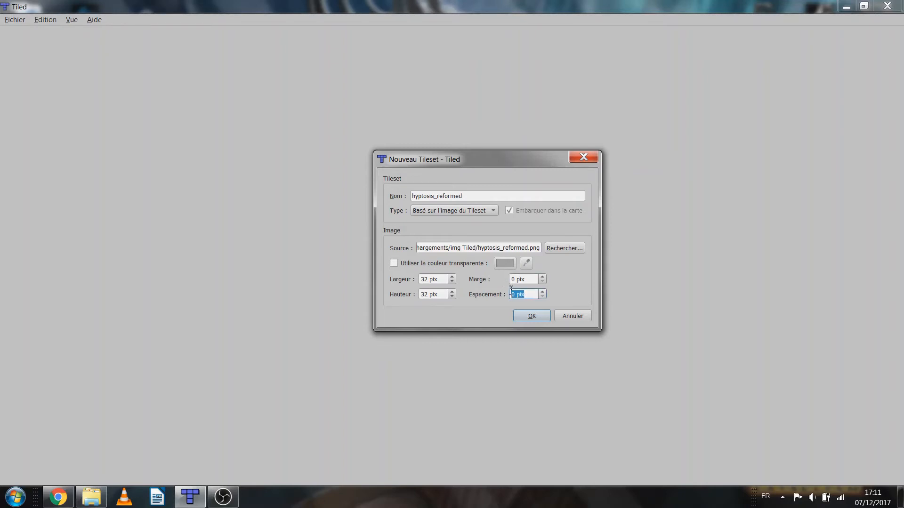
left_click(576, 316)
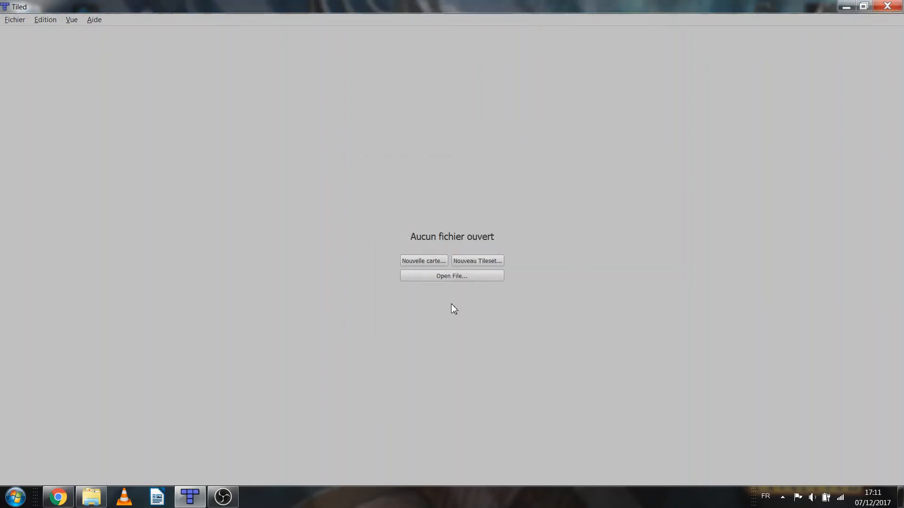
Create a fixed orthogonal map of 20 by 20 tiles at 32 by 32 pixels in CSV format, saved as Presentation.tmx
left_click(434, 264)
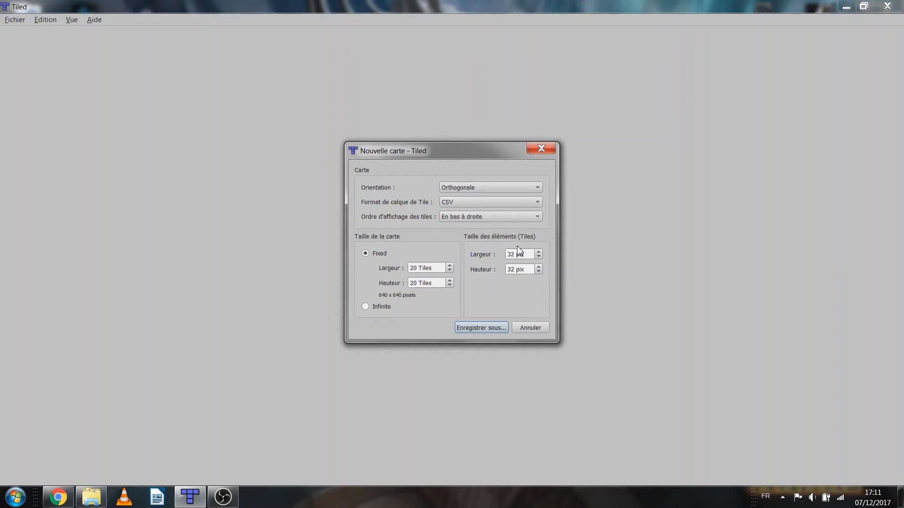
left_click(465, 189)
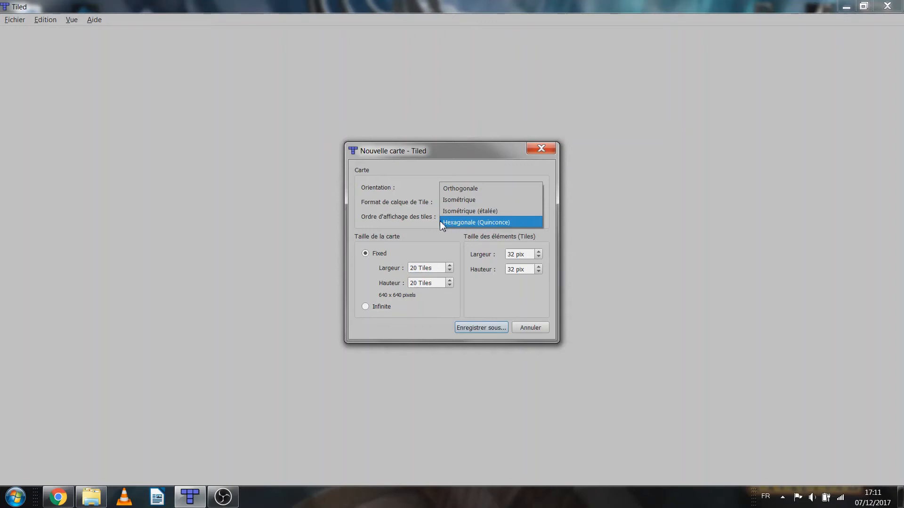
left_click(423, 255)
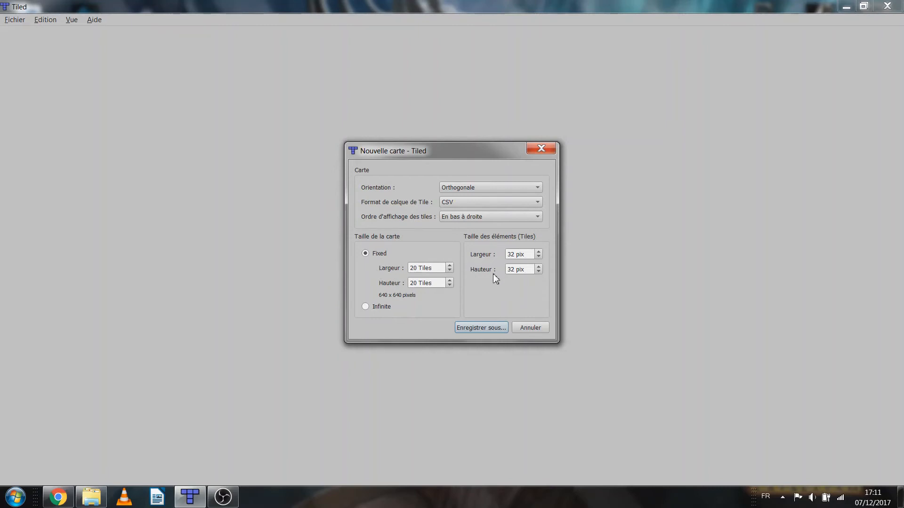
double_click(523, 253)
left_click(478, 329)
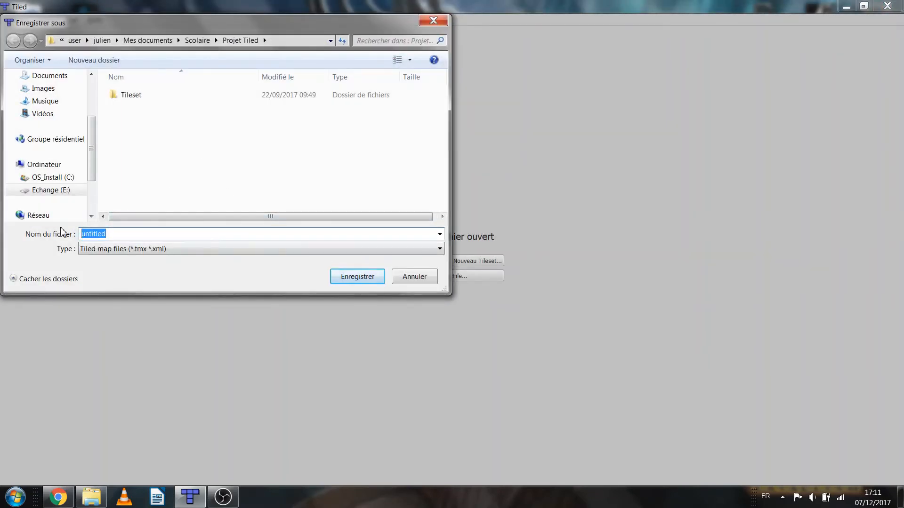
type("Presentation")
key("Return")
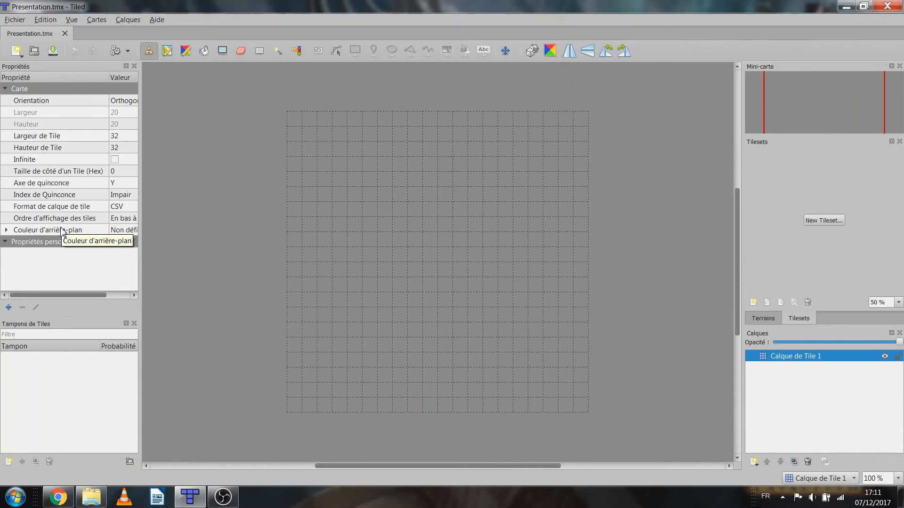
Add an embedded tileset from the hyptosis_reformed image with 32 by 32 pixel tiles and no margin or spacing
left_click(823, 221)
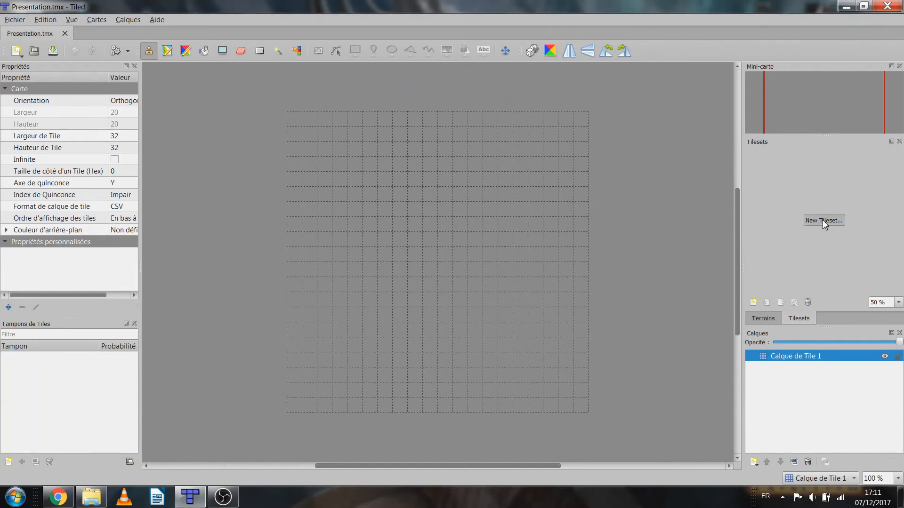
left_click(527, 255)
double_click(480, 308)
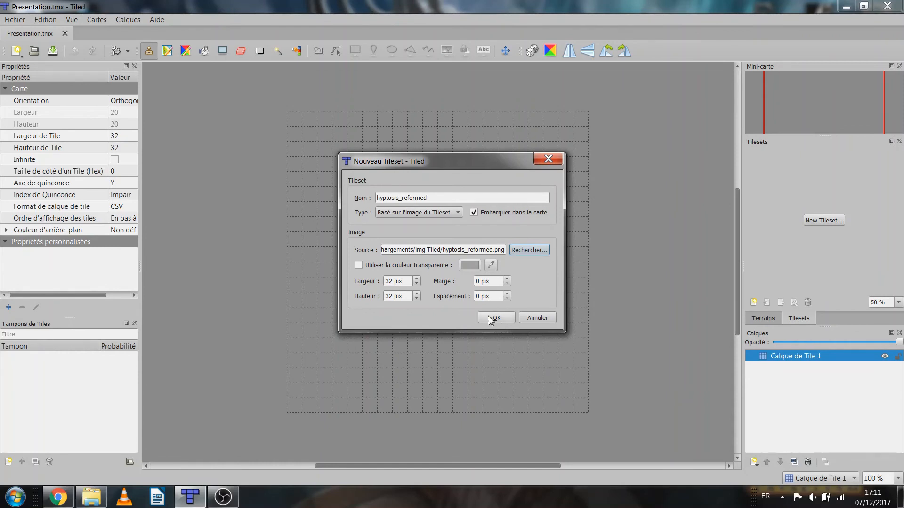
left_click(494, 318)
Hide the Tilesets view, restore it, and bring it back in front of Terrains
left_click(72, 19)
mouse_move(107, 34)
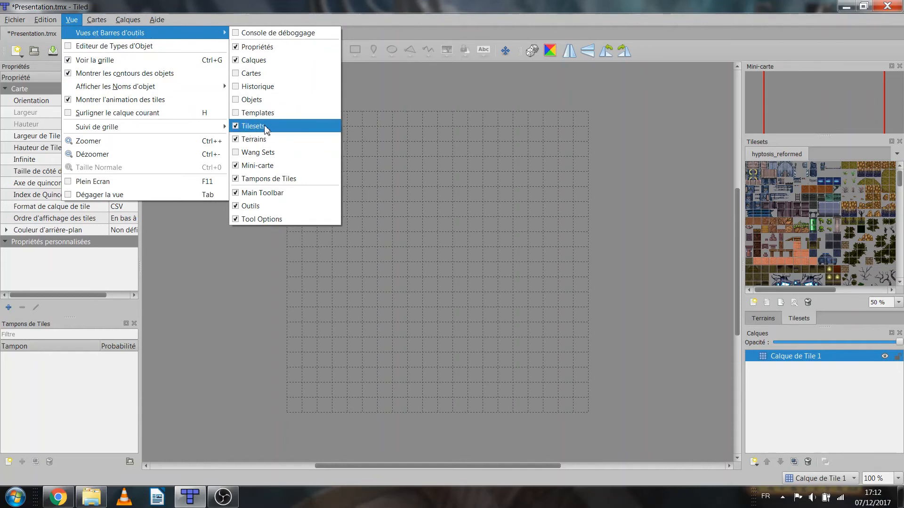
left_click(237, 126)
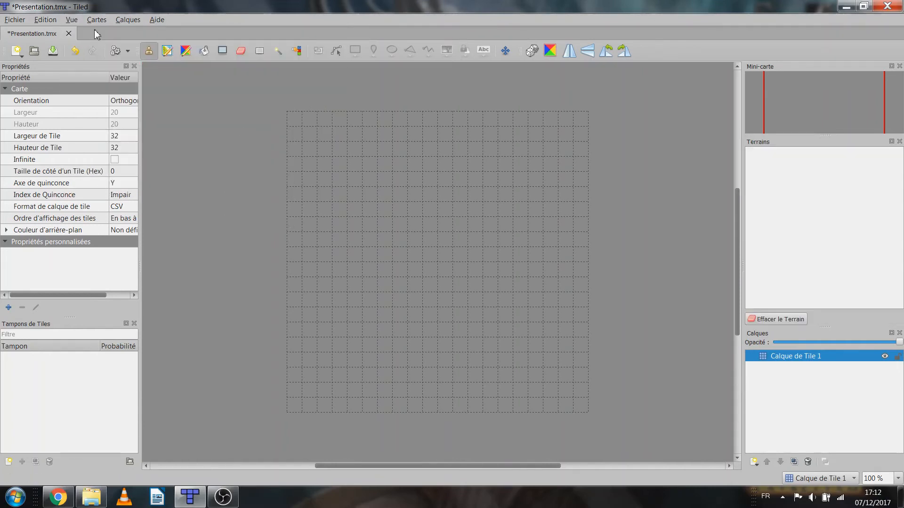
left_click(71, 19)
mouse_move(188, 33)
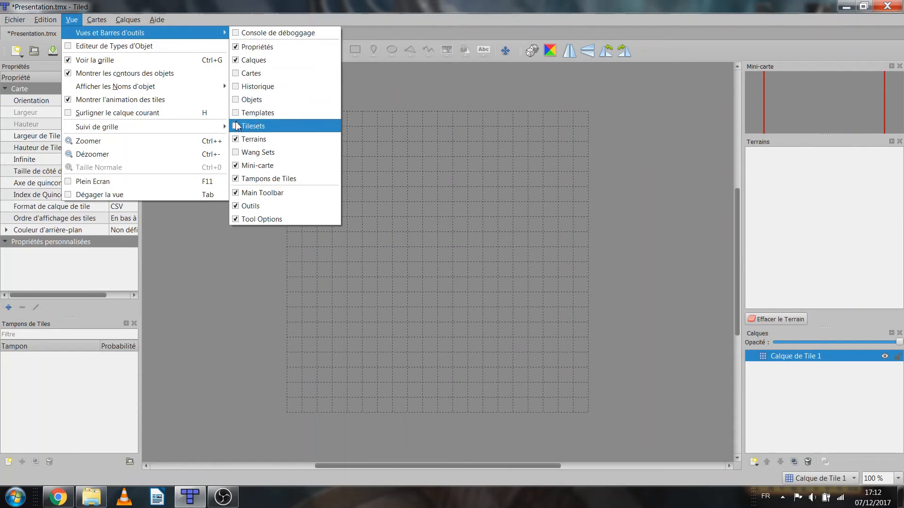
left_click(236, 126)
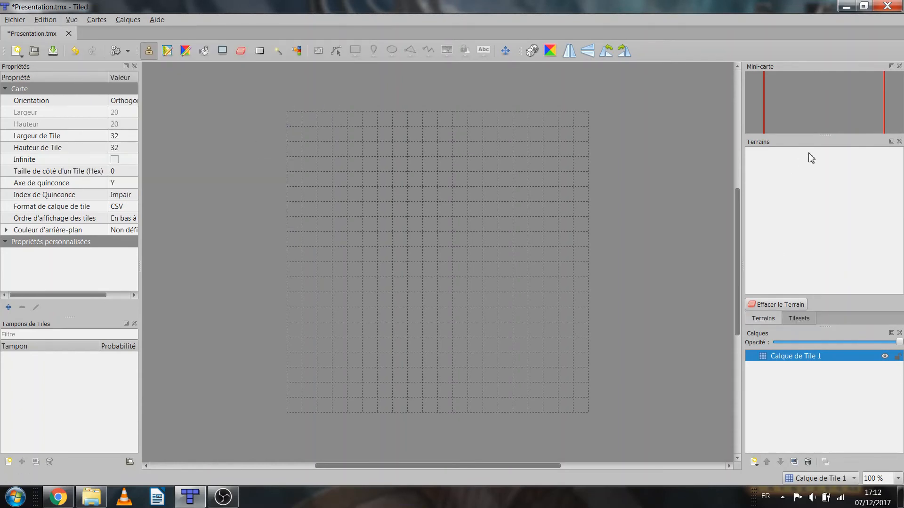
left_click(799, 320)
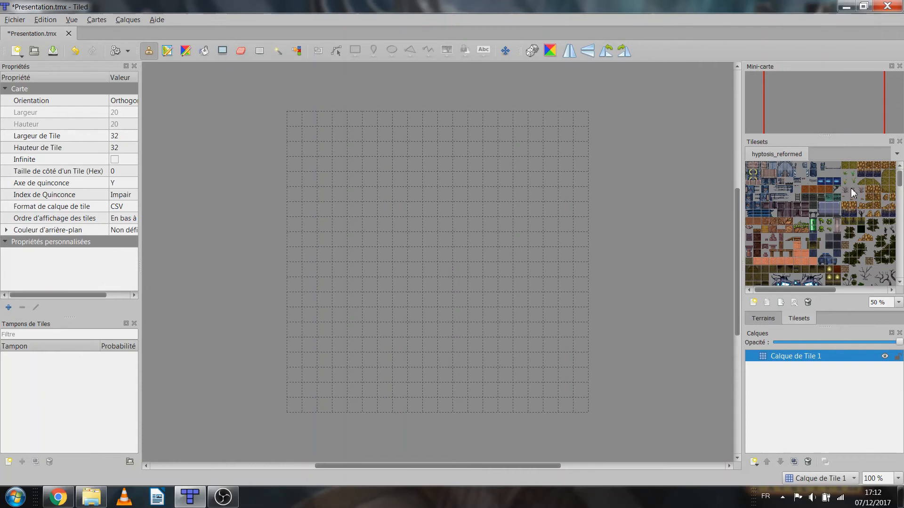
Stamp a single grass ground tile and a two-tile-wide block of grass and plant tiles onto the map
left_click(857, 167)
left_click(430, 208)
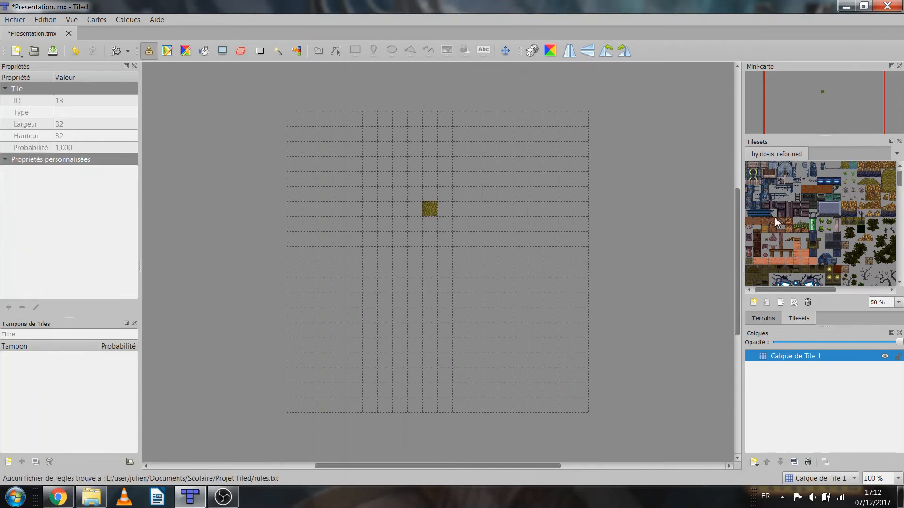
left_click(849, 168)
left_click_drag(855, 180, 854, 184)
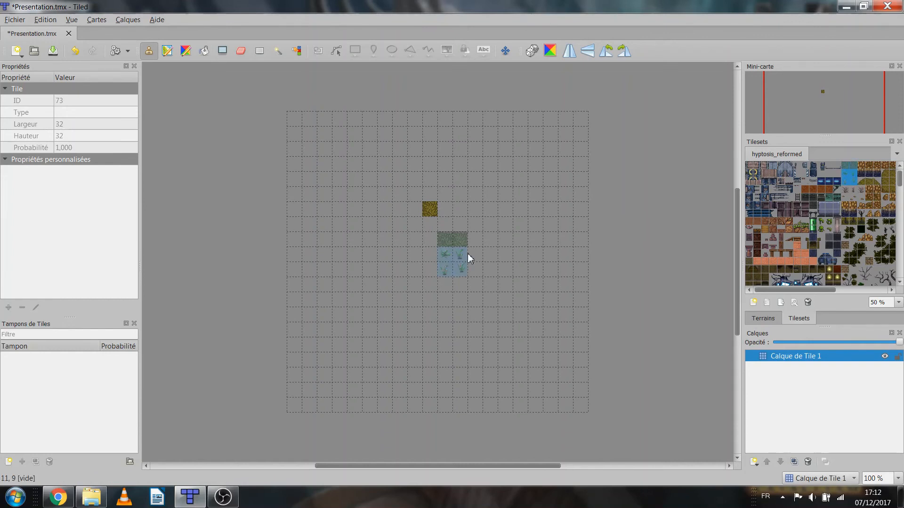
left_click(404, 282)
right_click(653, 258)
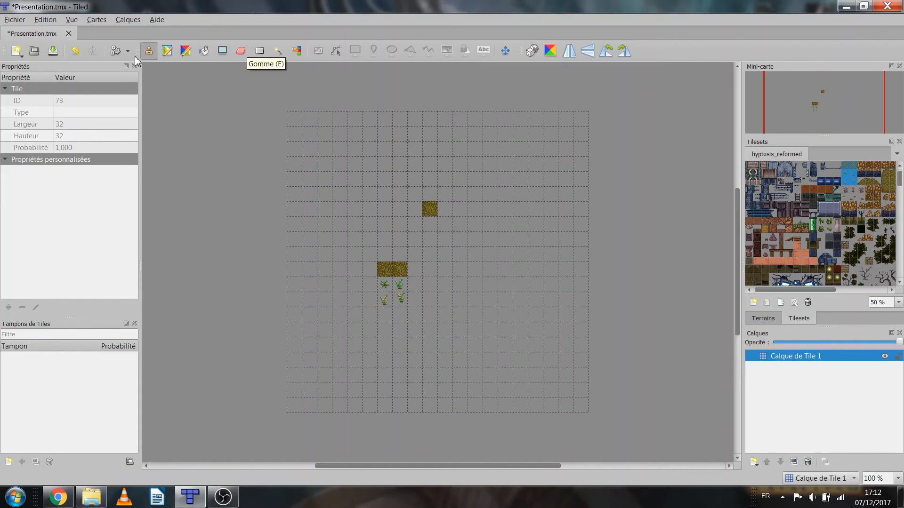
Fill the whole map with the grass ground tile using the bucket fill
left_click(205, 52)
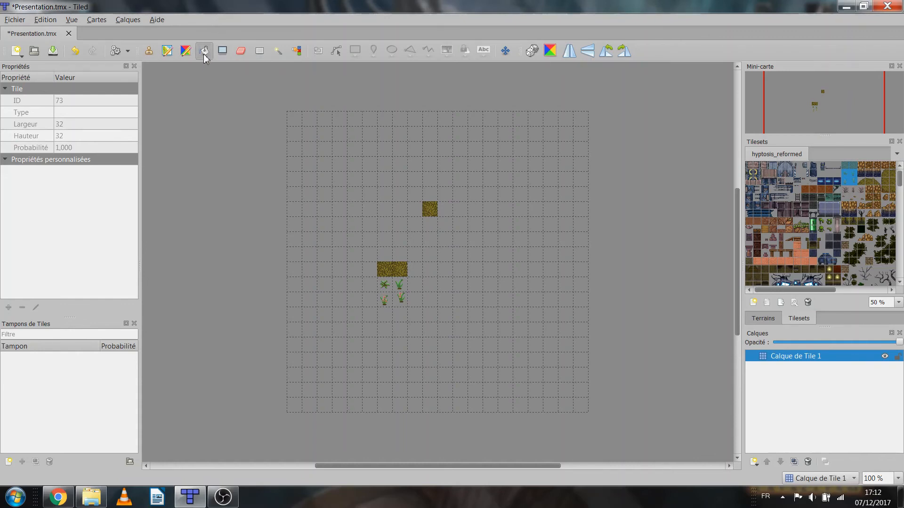
left_click(855, 167)
left_click(408, 200)
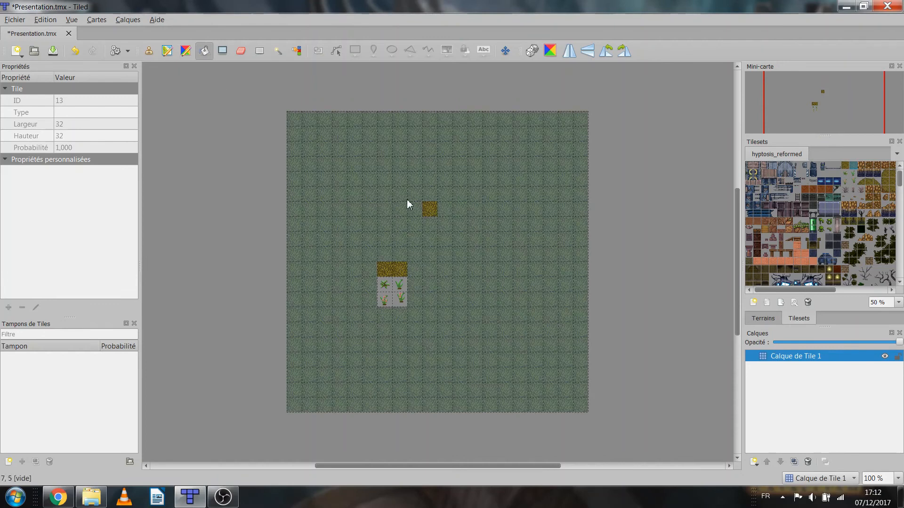
left_click(408, 201)
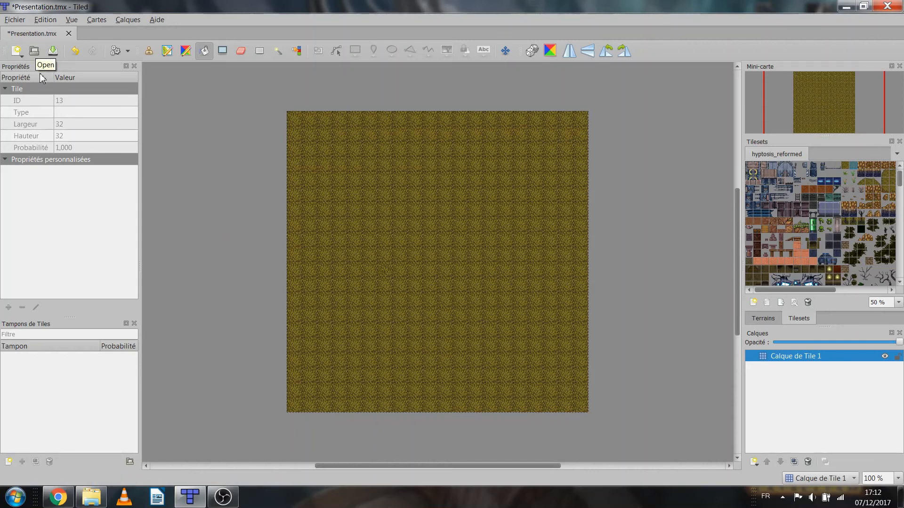
Stamp the seven-by-four-tile dark structure with glowing blue parts onto the grass just above the map's centre
scroll(777, 268, "down", 3)
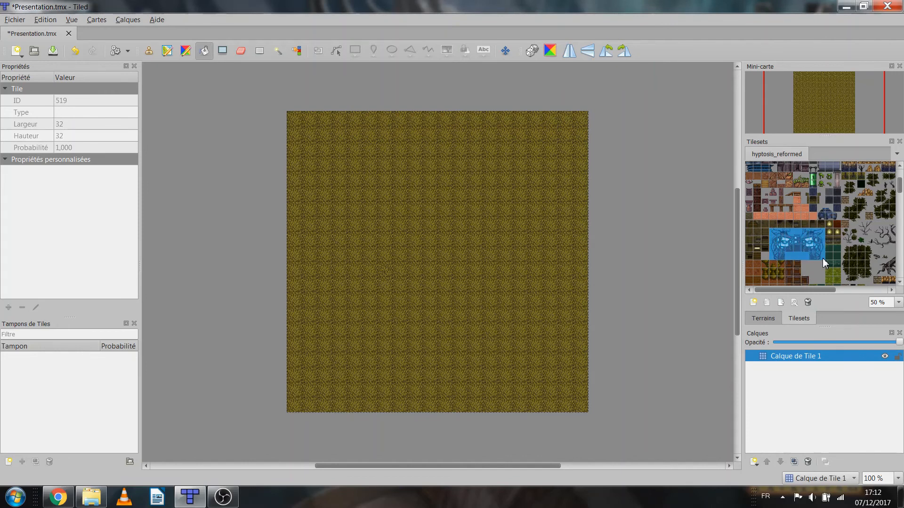
left_click(148, 52)
left_click(435, 244)
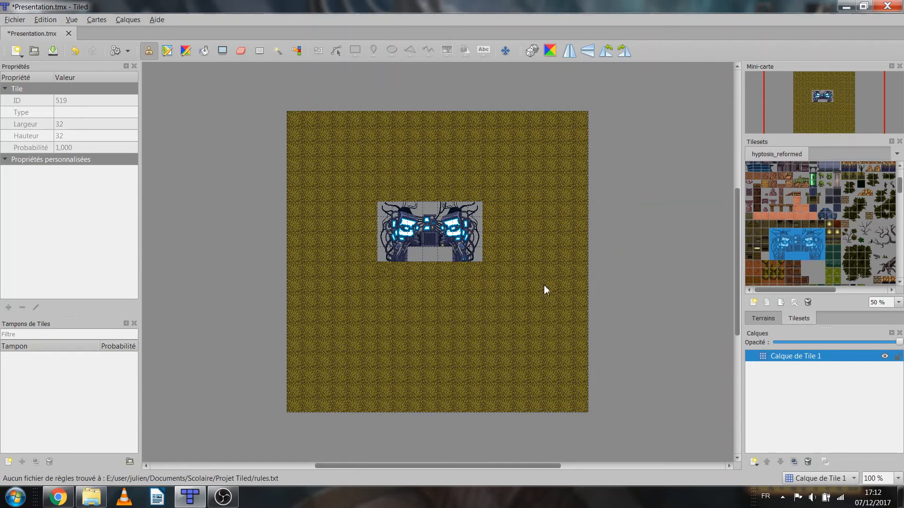
Create a new tile layer named test above Calque de Tile 1
right_click(792, 358)
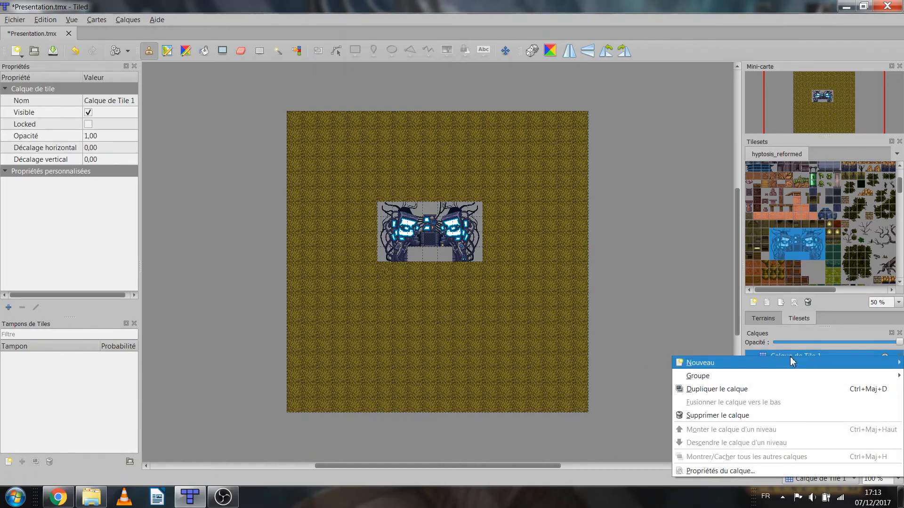
left_click(701, 327)
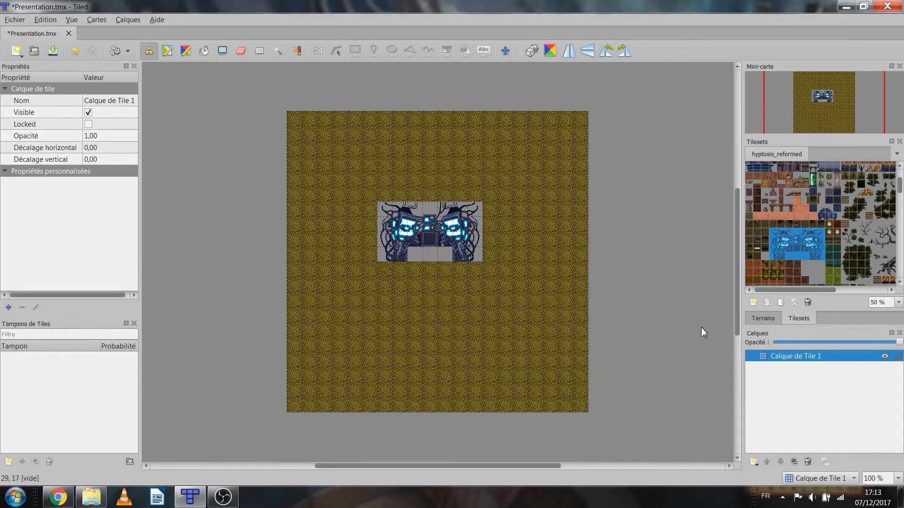
right_click(778, 358)
mouse_move(763, 363)
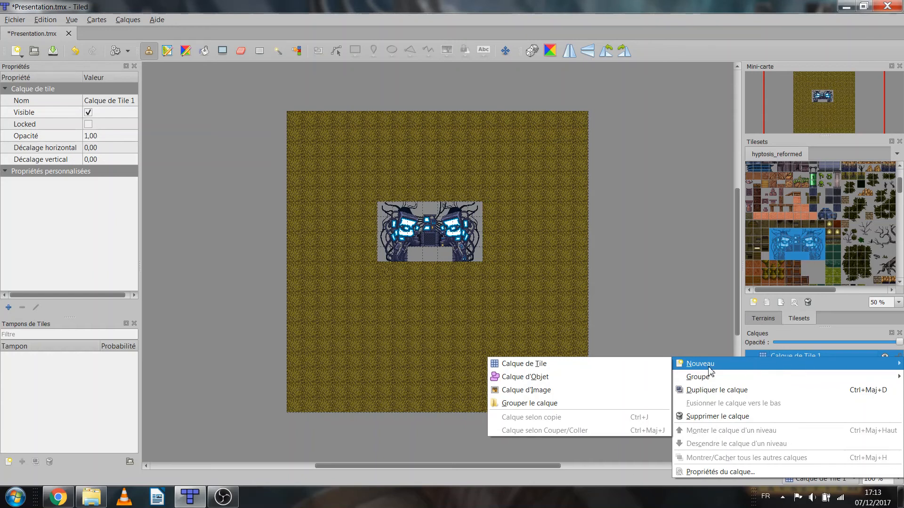
left_click(540, 365)
type("test")
key("Return")
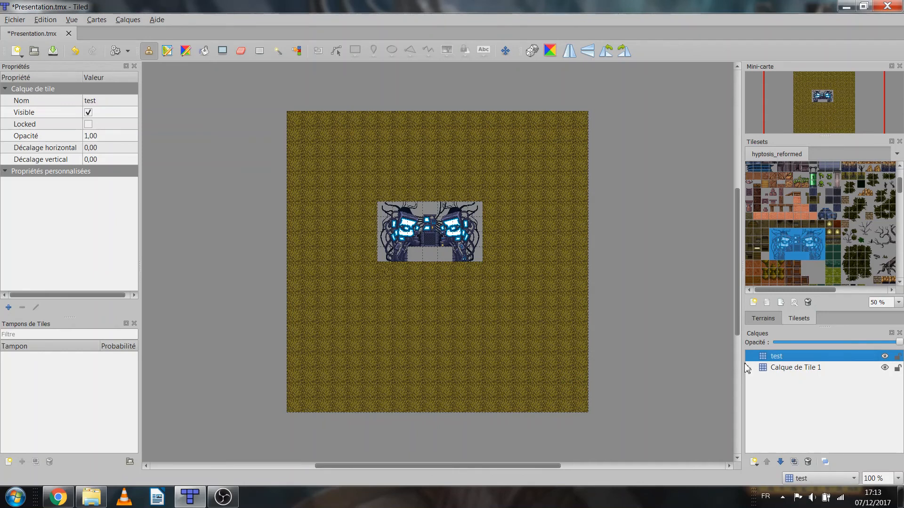
On Calque de Tile 1, bucket-fill the left half, upper centre and one right-hand tile of the dark structure with the grass ground tile
left_click(800, 369)
scroll(840, 193, "up", 3)
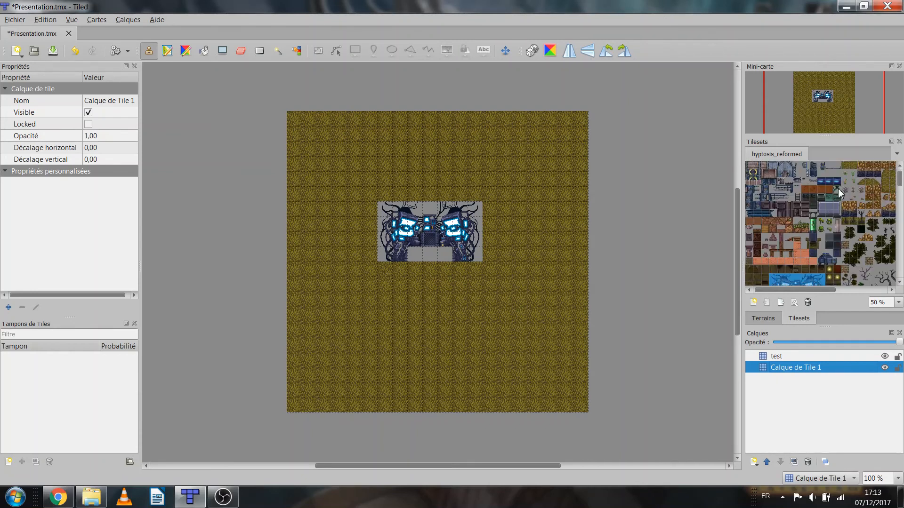
left_click(855, 167)
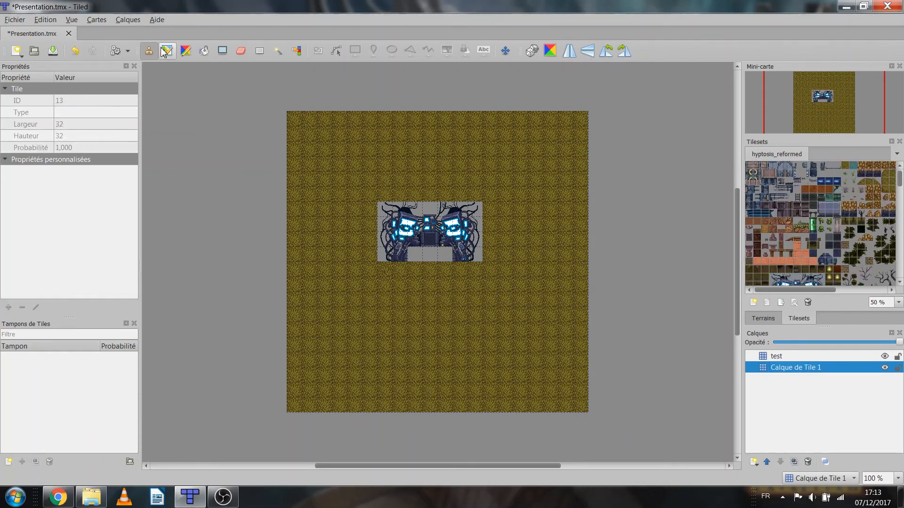
left_click(204, 51)
left_click(429, 223)
left_click(427, 211)
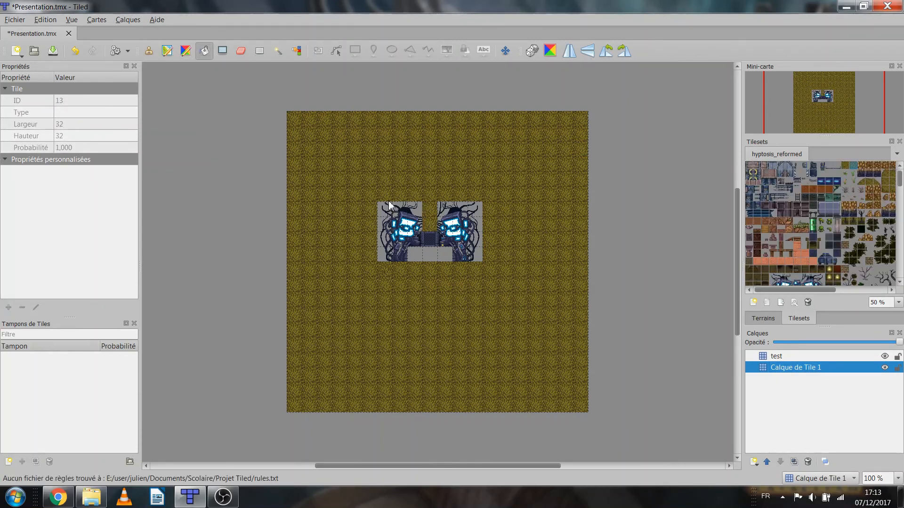
left_click(398, 241)
left_click(387, 250)
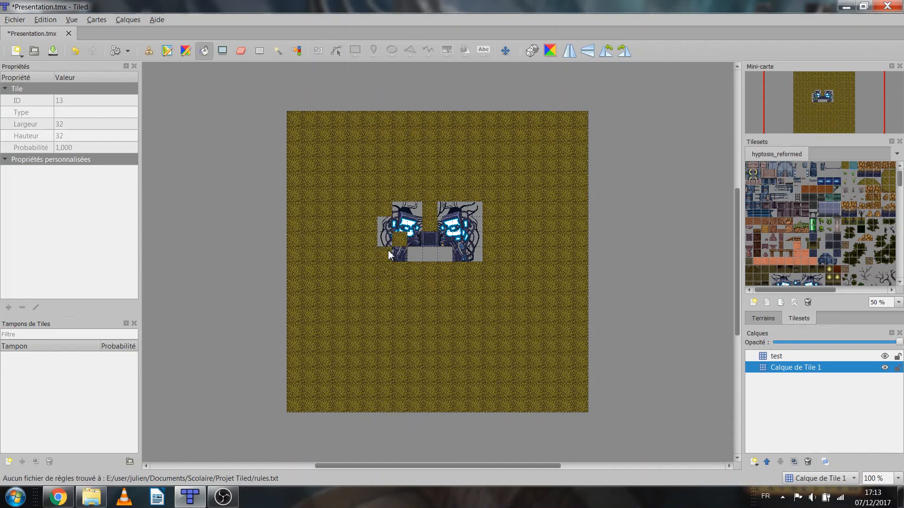
left_click(380, 221)
left_click(400, 225)
left_click(415, 210)
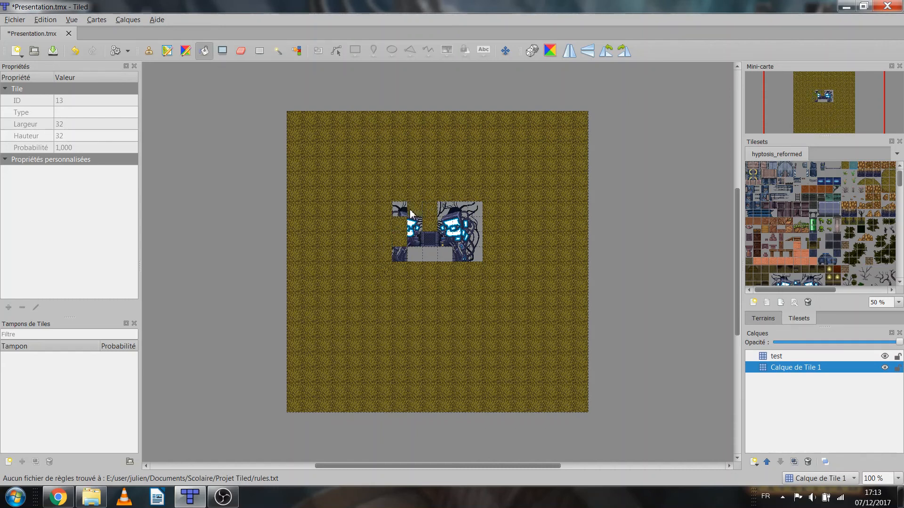
left_click(415, 225)
left_click(401, 210)
left_click(401, 255)
left_click(460, 239)
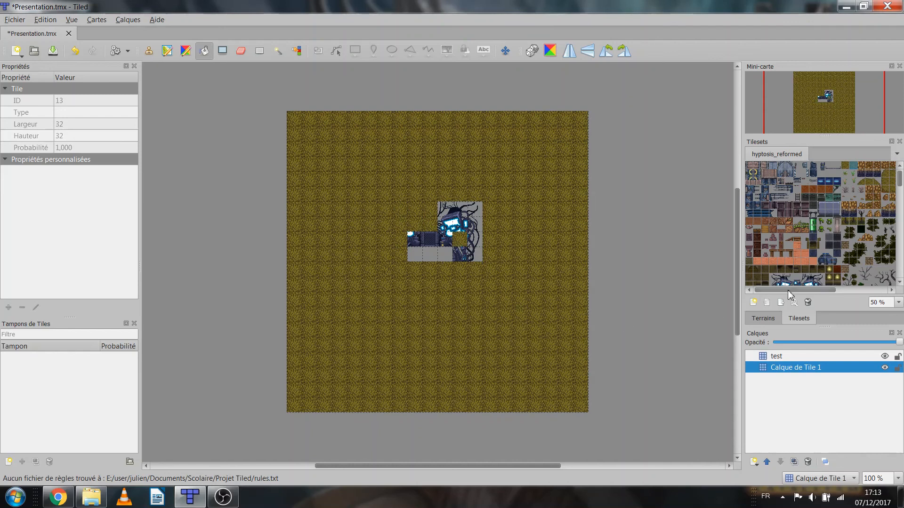
Stamp the seven-by-four-tile dark structure onto the test layer, near the map's lower edge and slightly left of centre
scroll(795, 246, "down", 1)
left_click_drag(776, 264, 824, 276)
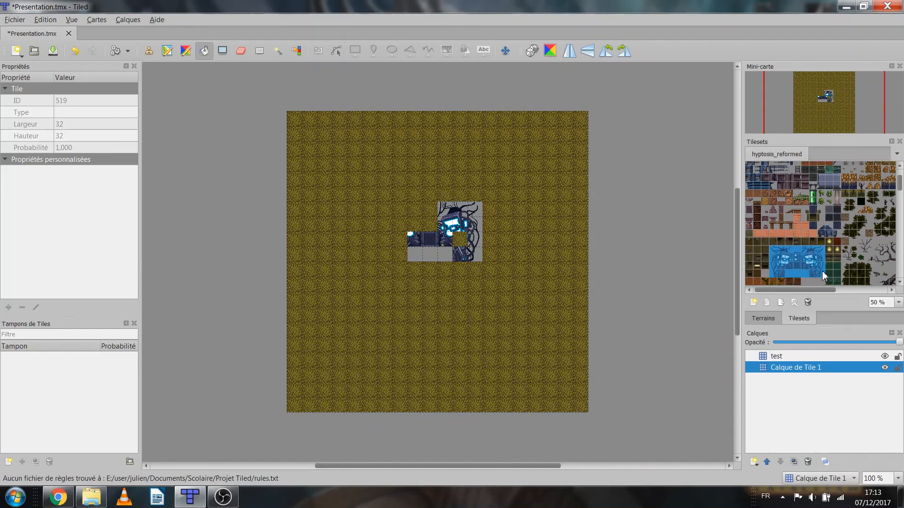
left_click(780, 358)
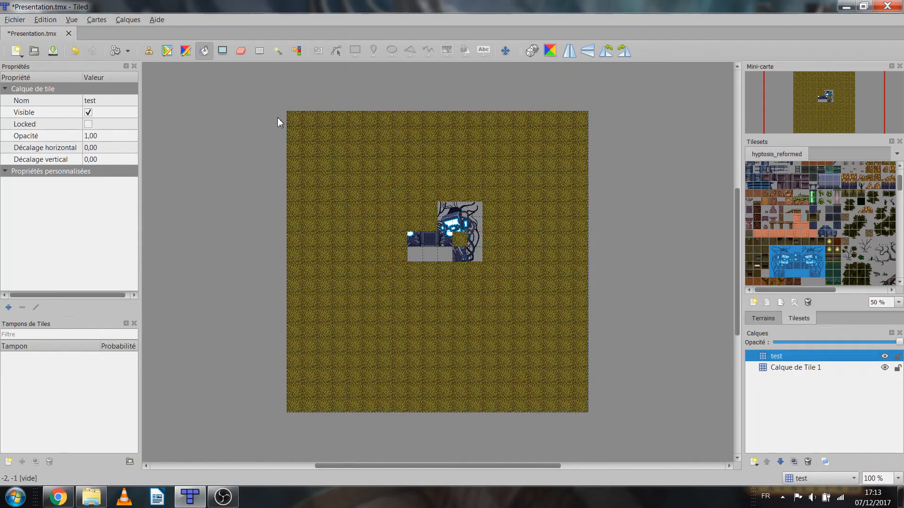
left_click(149, 51)
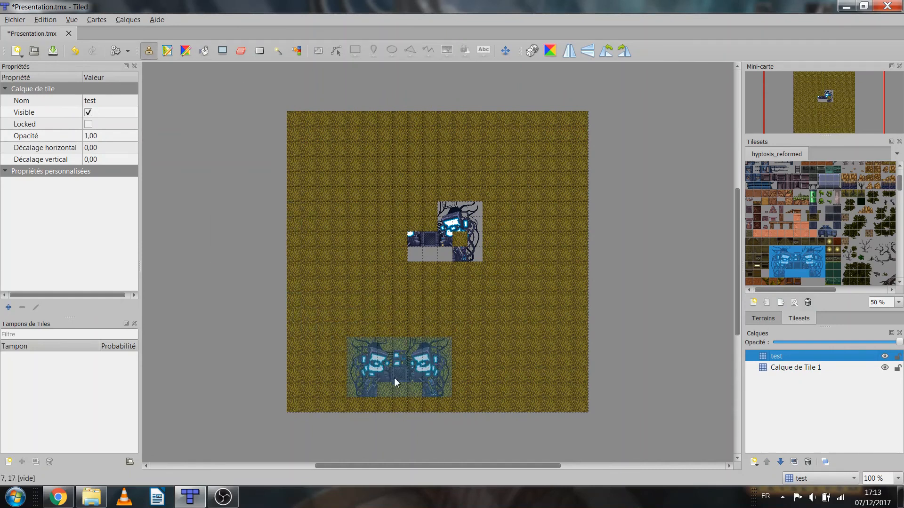
left_click(394, 378)
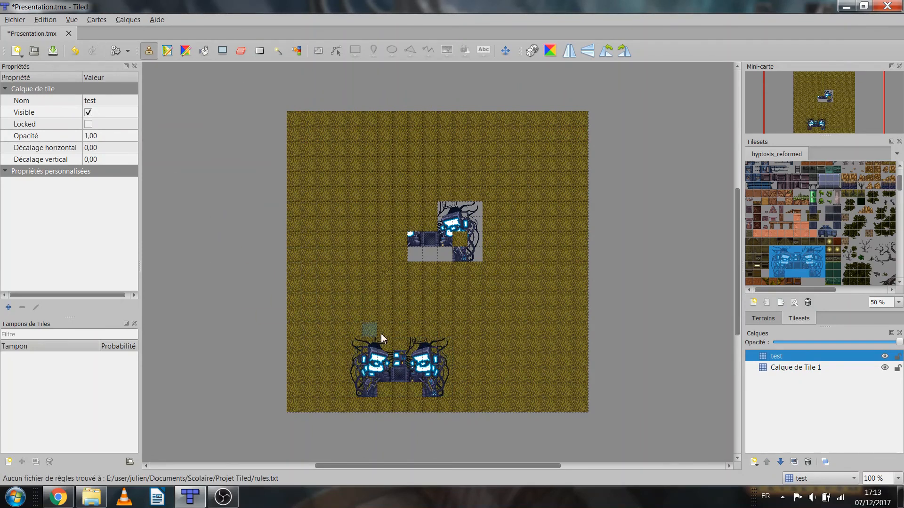
Save the map as Presentation.tmx in the Projet Tiled folder as a Tiled map file, replacing the existing file
left_click(15, 21)
left_click(113, 87)
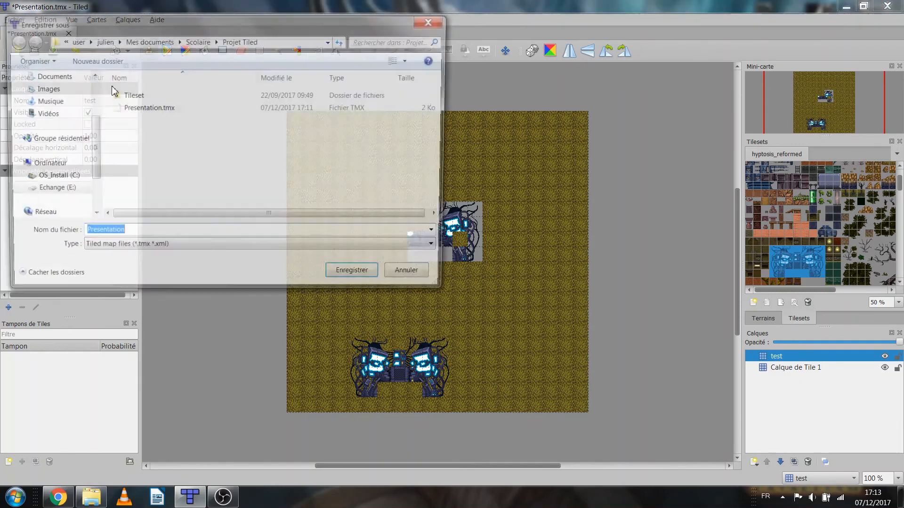
left_click(127, 249)
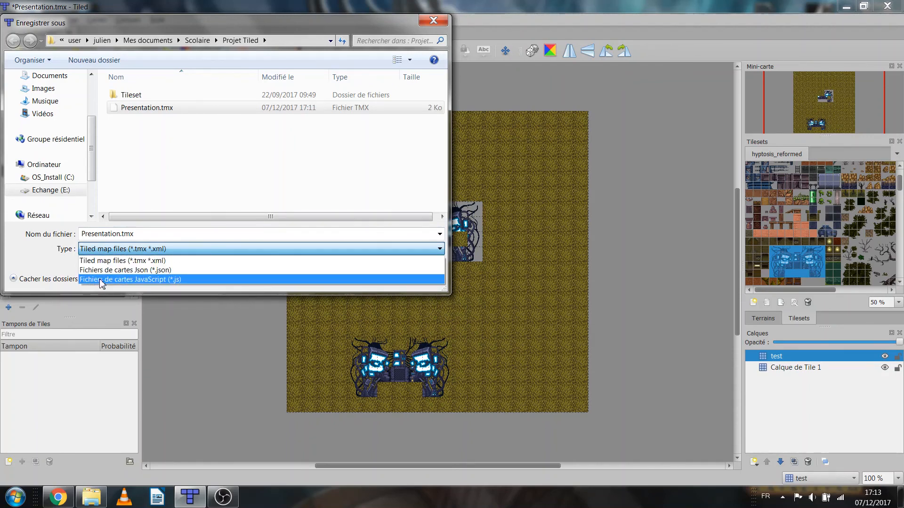
left_click(208, 186)
left_click(356, 277)
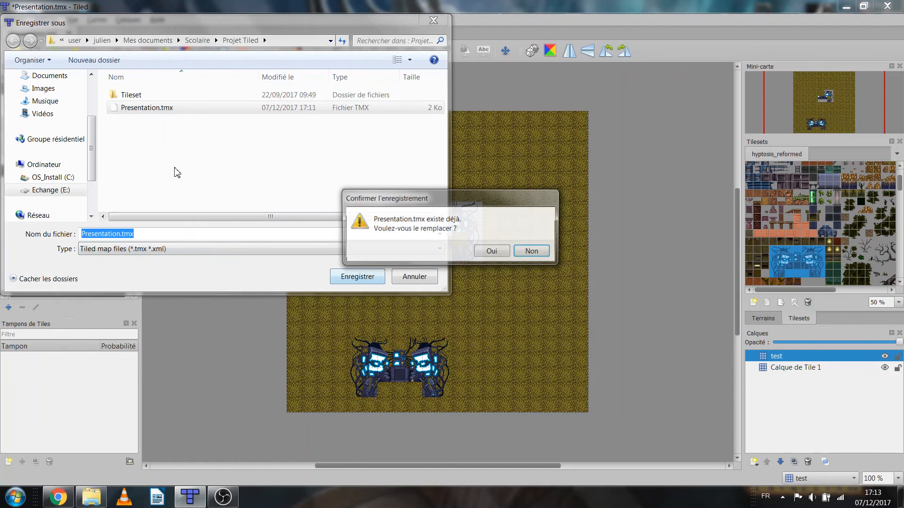
left_click(489, 252)
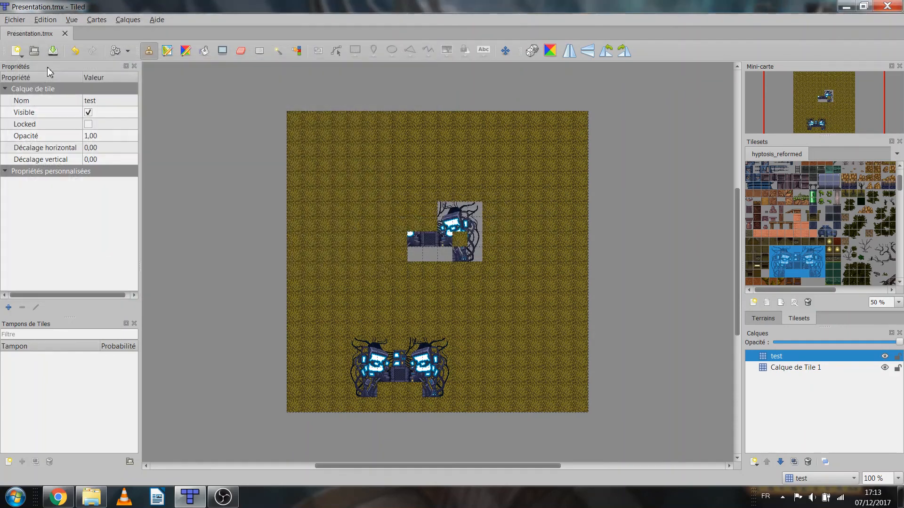
Examine the file types offered for exporting the map, and leave without exporting
left_click(15, 19)
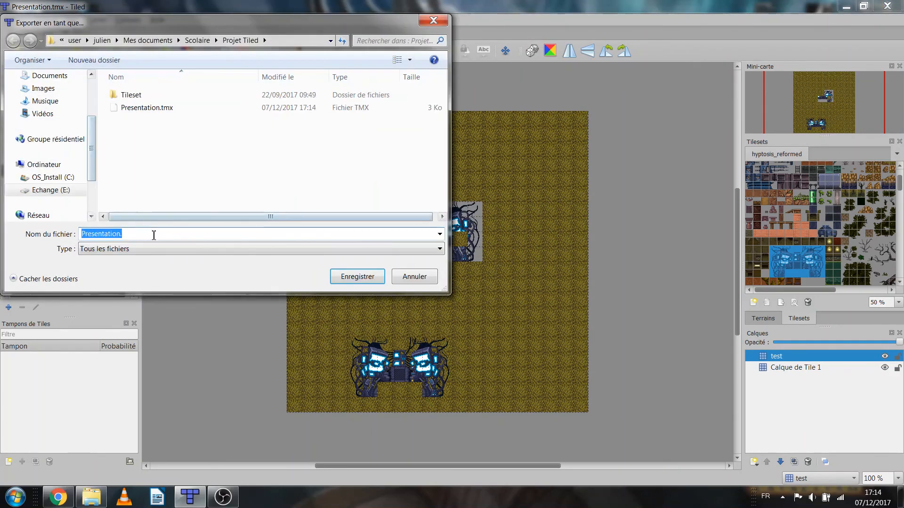
left_click(127, 252)
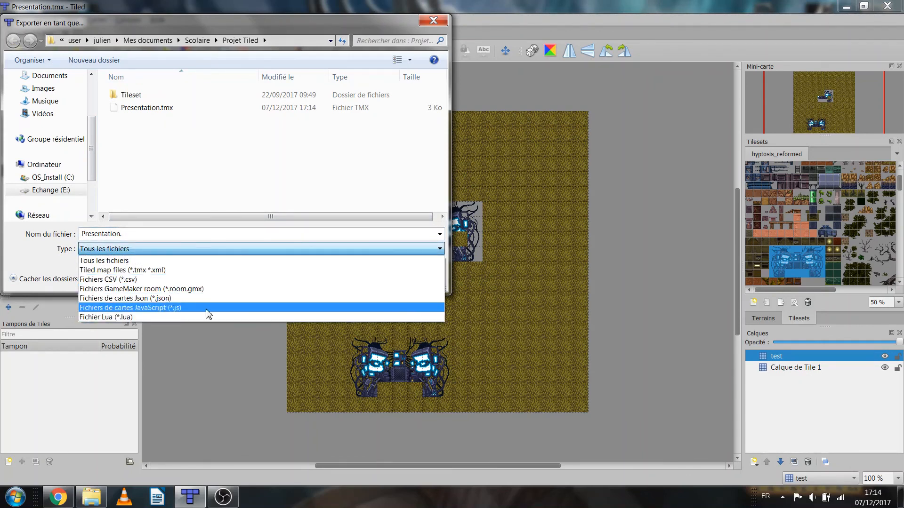
left_click(254, 374)
left_click(415, 278)
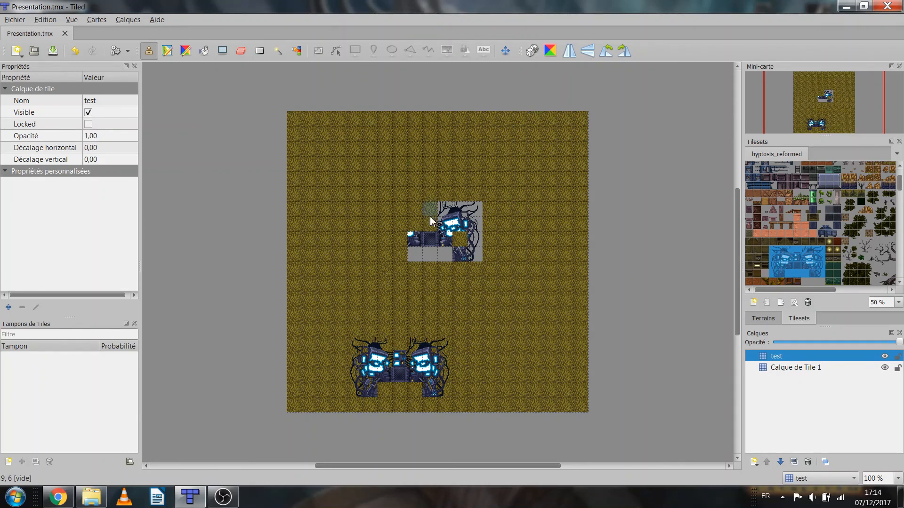
Locate the grass ground tile in the hyptosis_reformed tileset
scroll(849, 163, "up", 2)
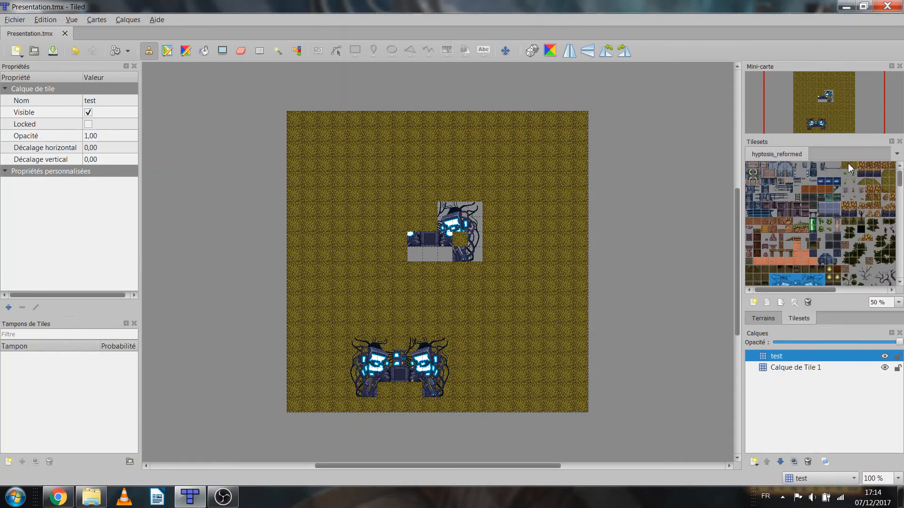